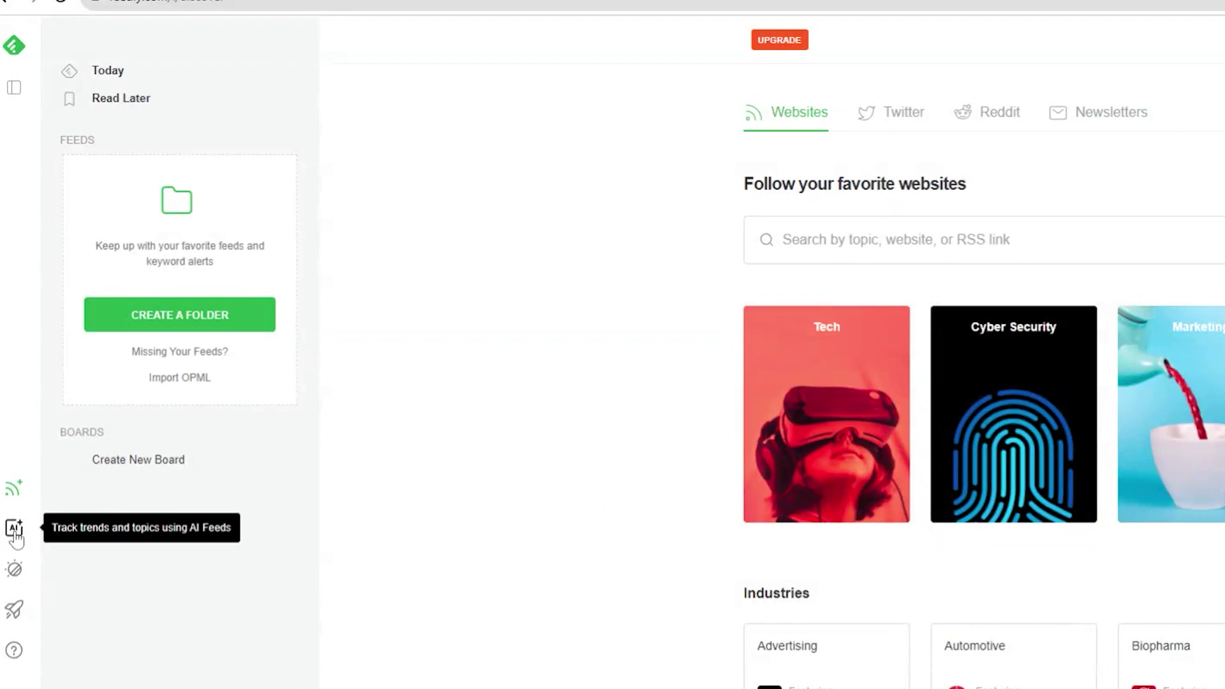
Open the page for creating AI Feeds that track trends and topics
left_click(27, 533)
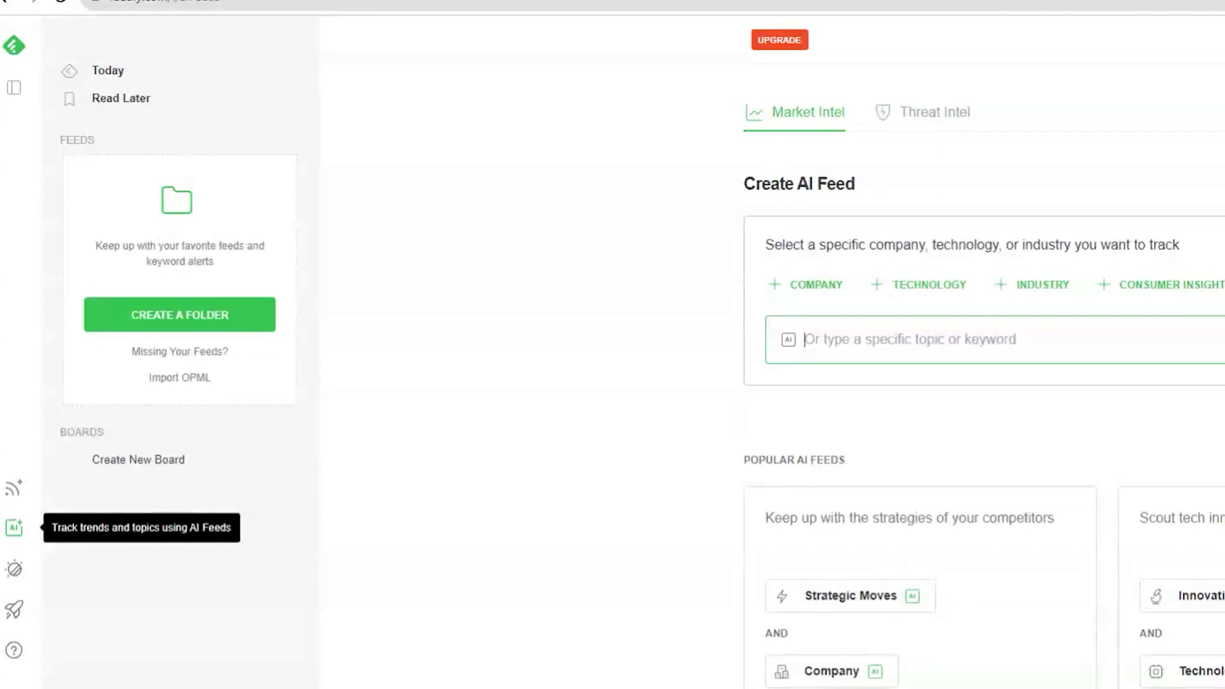
Try the light and dark interface themes, and set the theme back to System
left_click(14, 572)
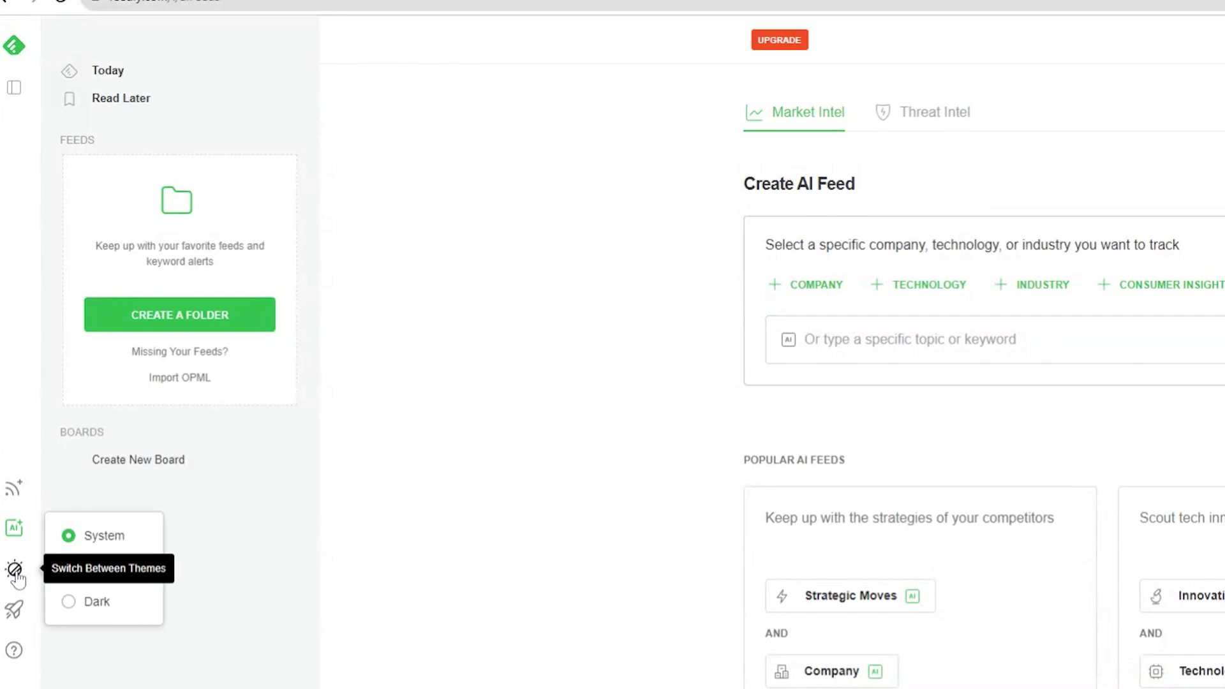
left_click(80, 580)
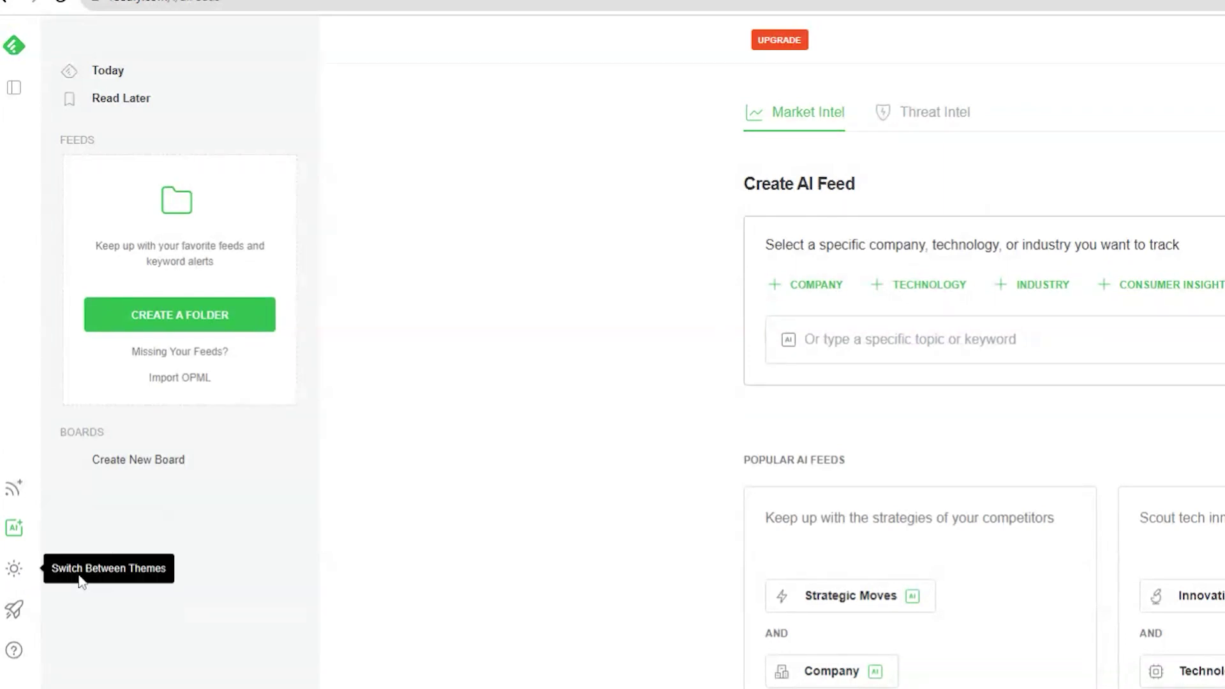
left_click(14, 570)
left_click(60, 597)
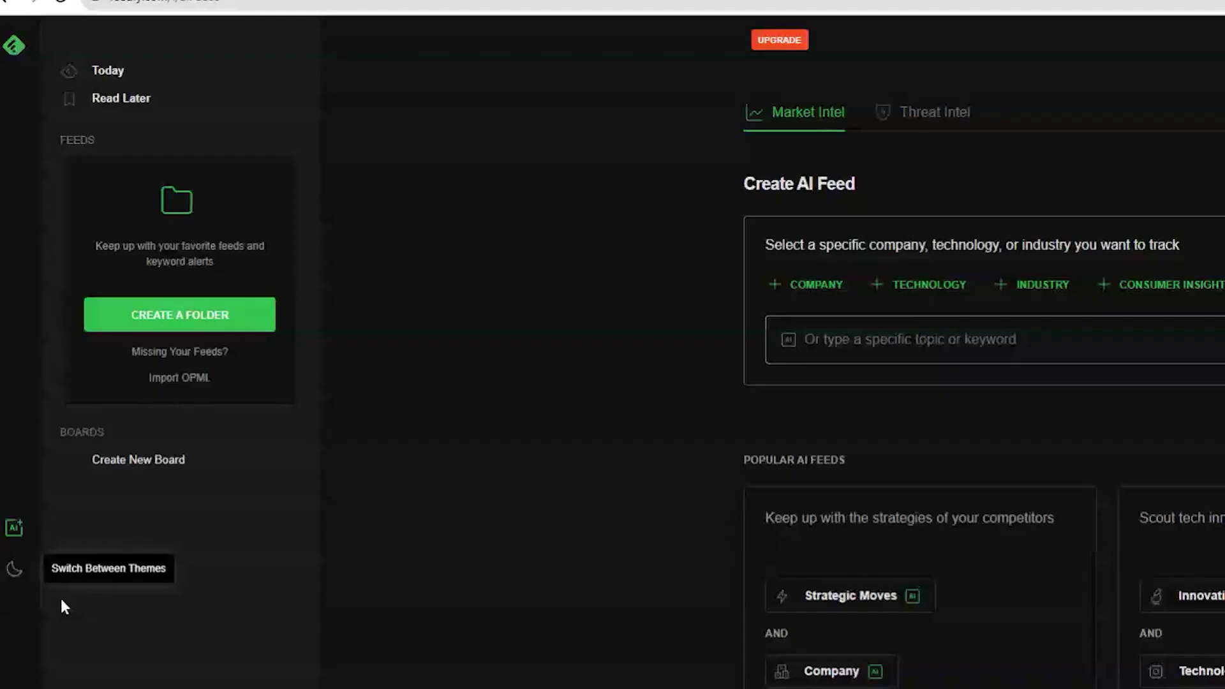
left_click(14, 568)
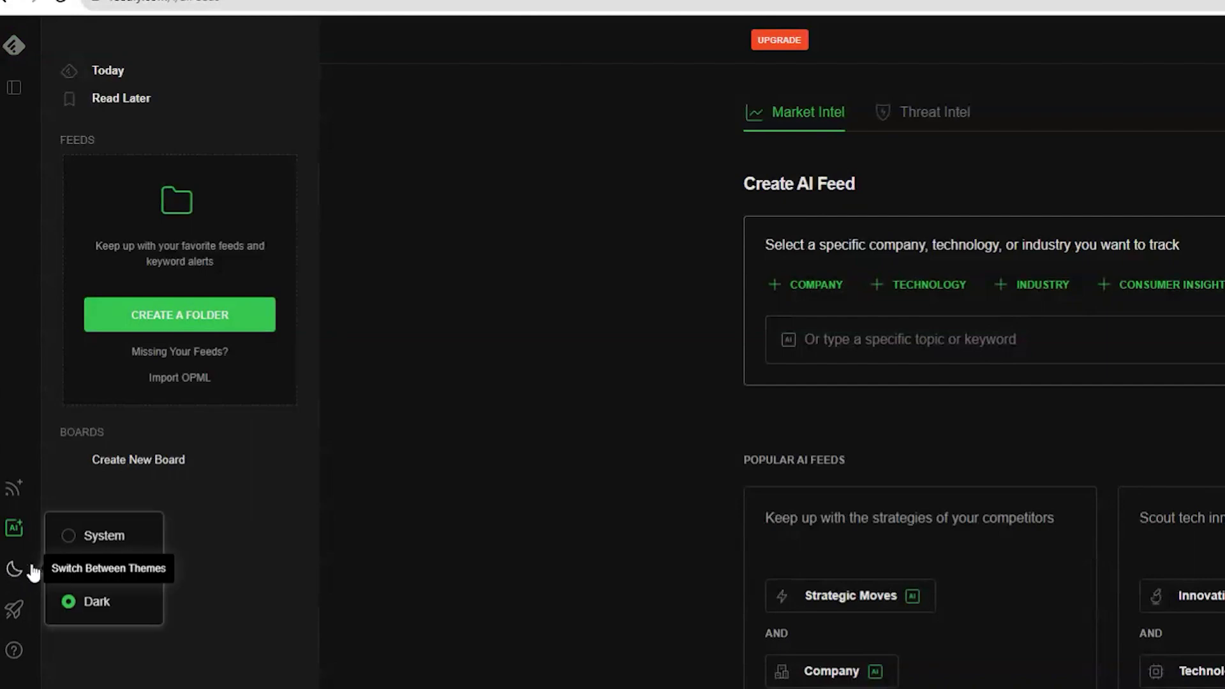
left_click(69, 544)
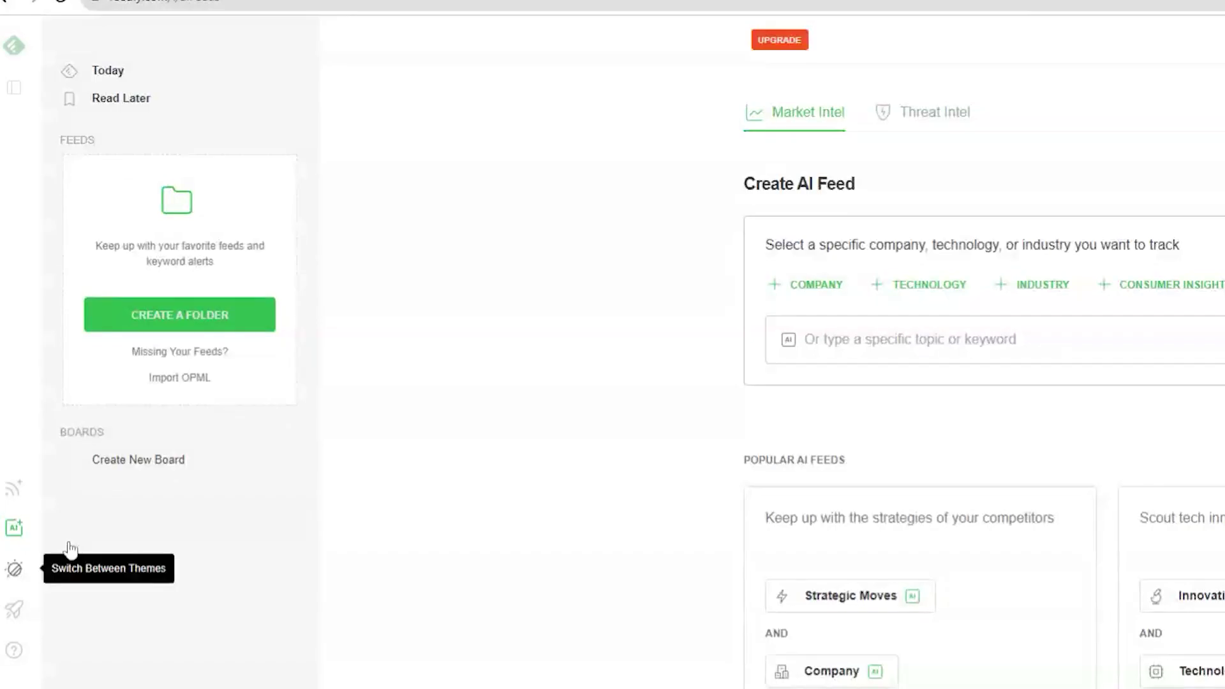
View the New Features updates and the help resources, returning to the page for following websites
left_click(15, 616)
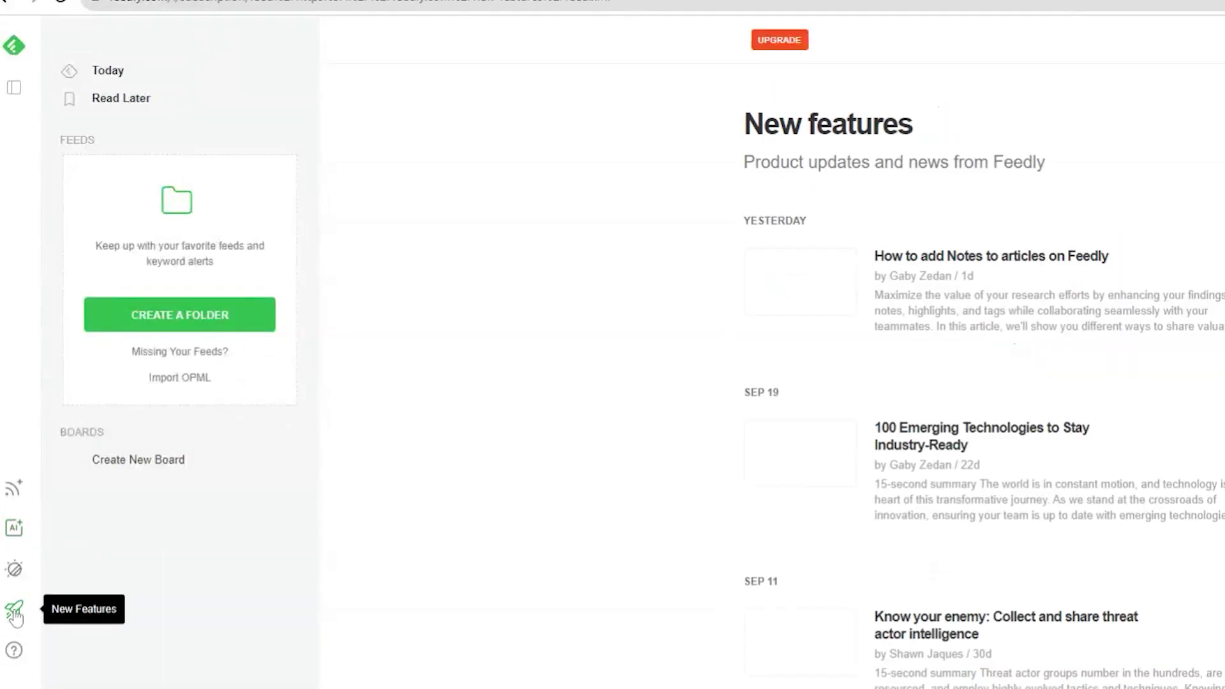
left_click(14, 652)
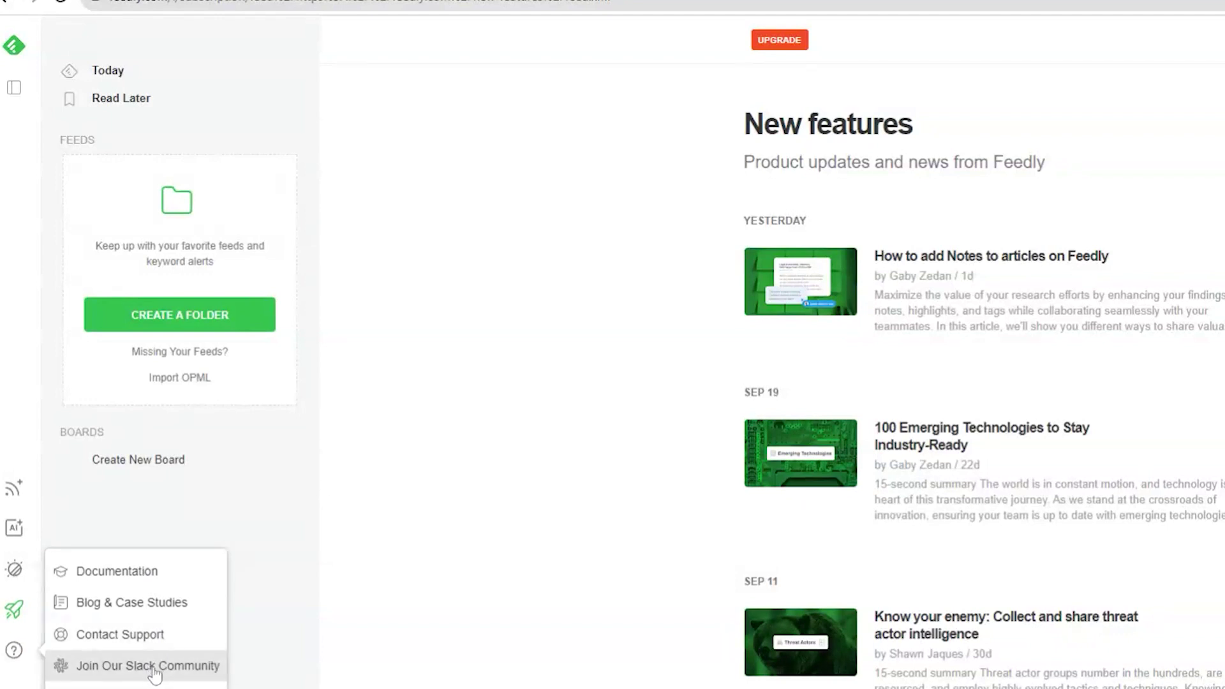
left_click(12, 502)
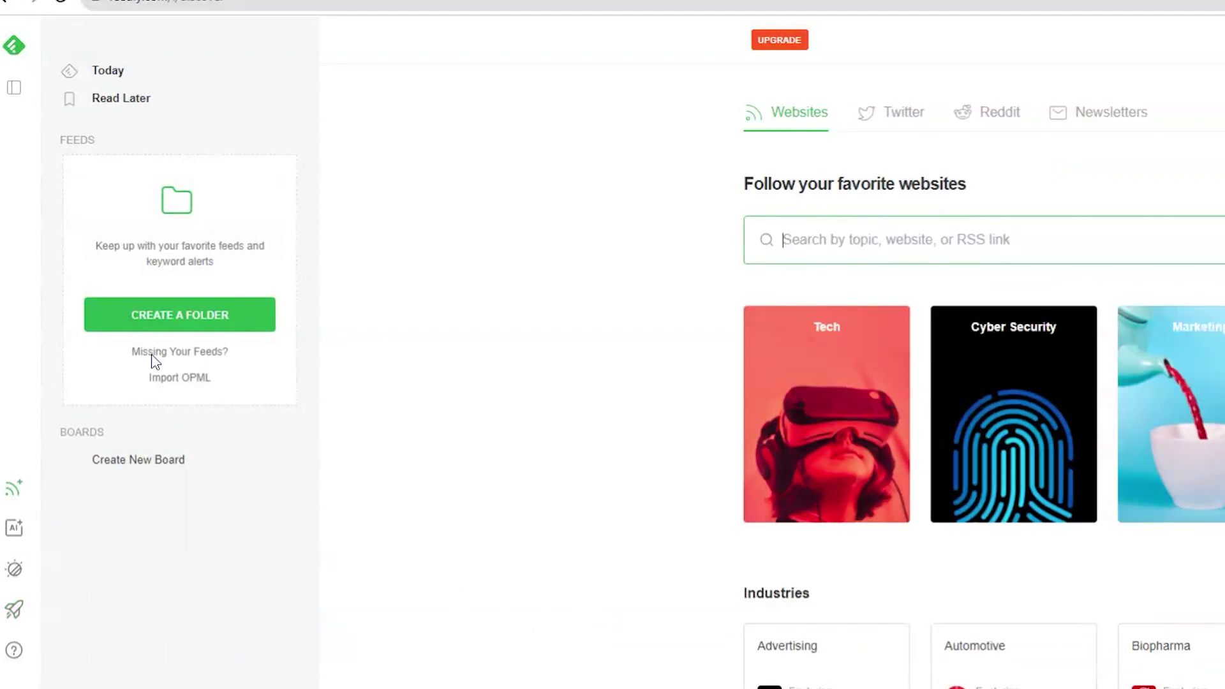
Create a feed folder titled "Seatd Newsletter Feed"
left_click(201, 322)
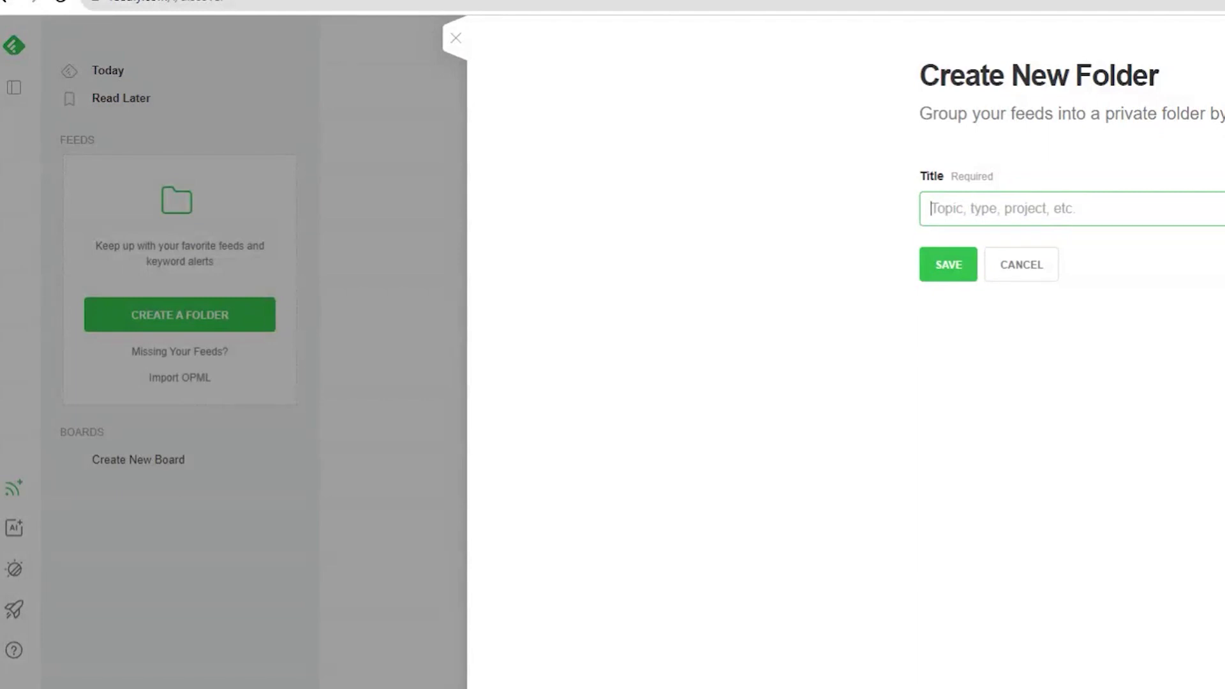
type("Seatd")
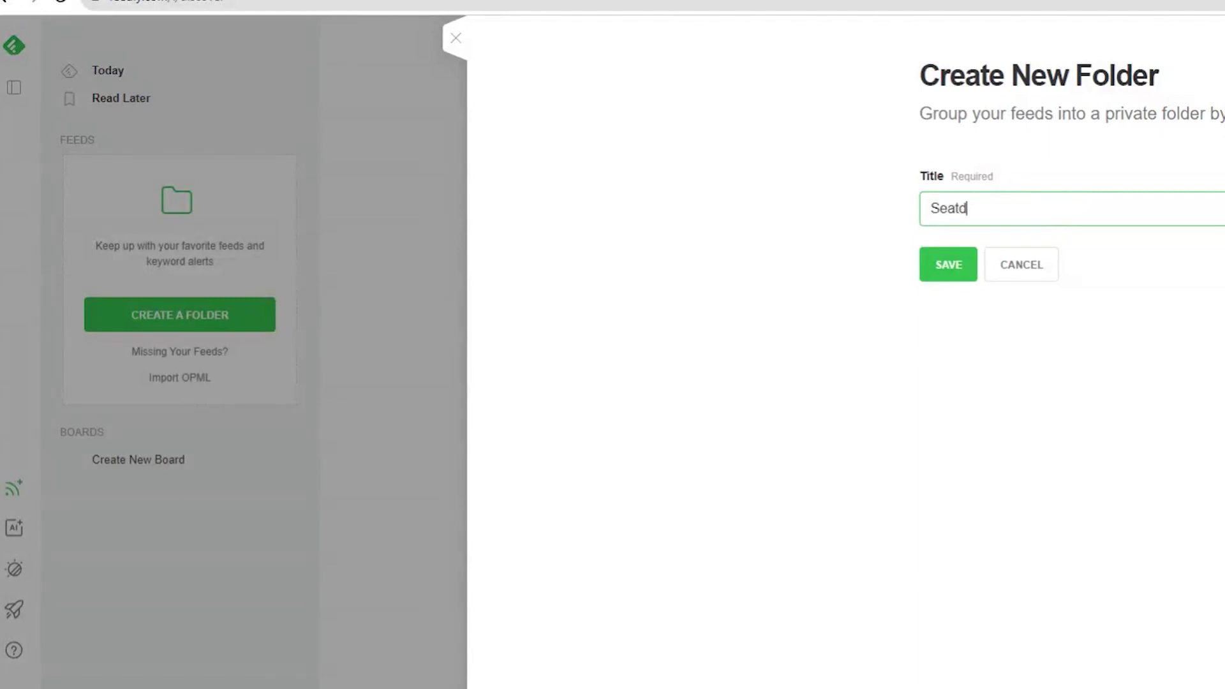
type(" Newsletter")
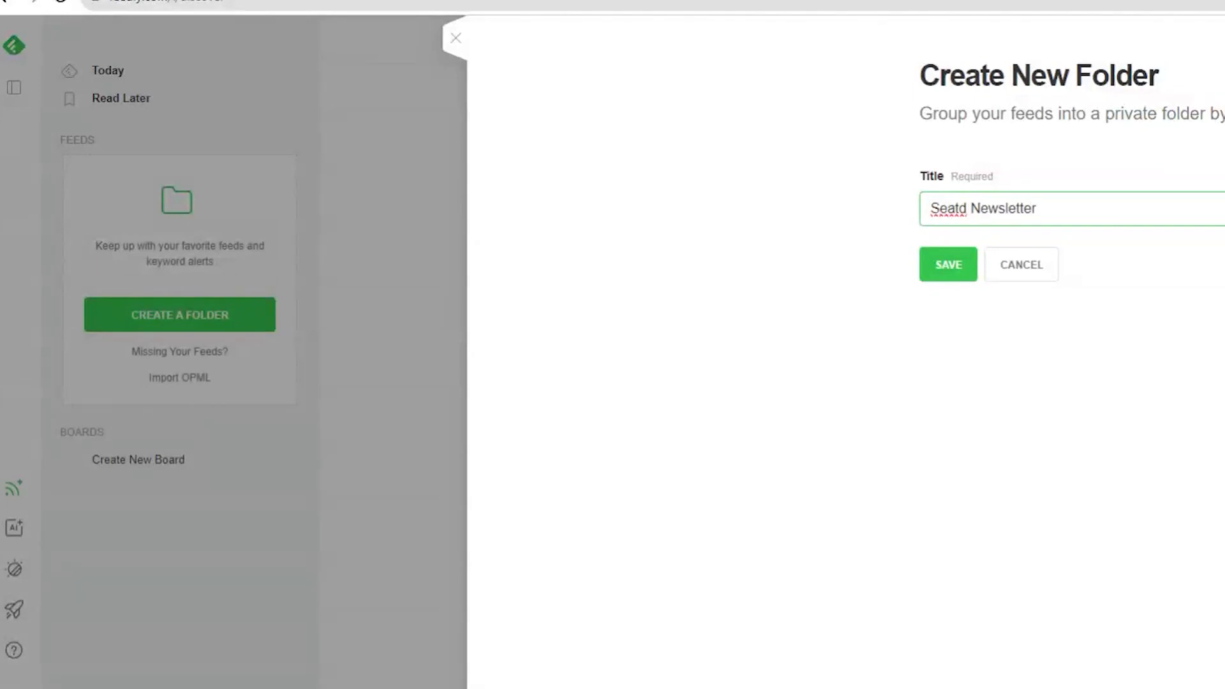
type("Feed")
key("Return")
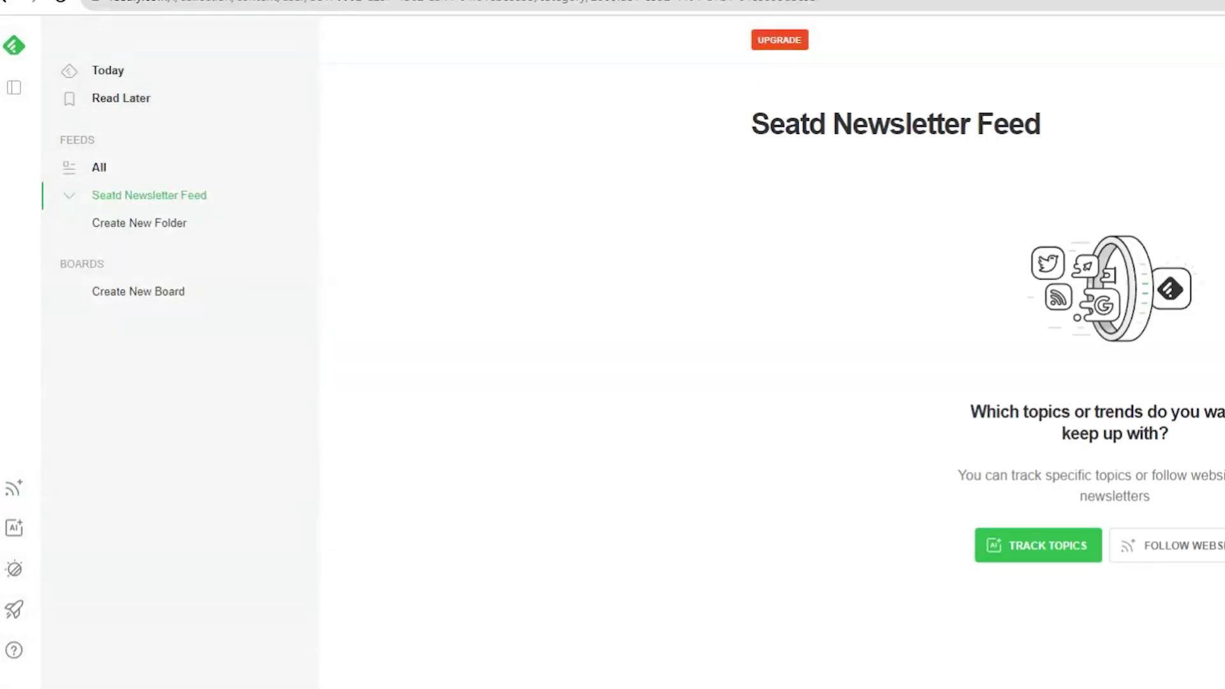
Create a non-public board titled "For Newsletter" with the description "Articles I want to save for the team to look at"
left_click(121, 304)
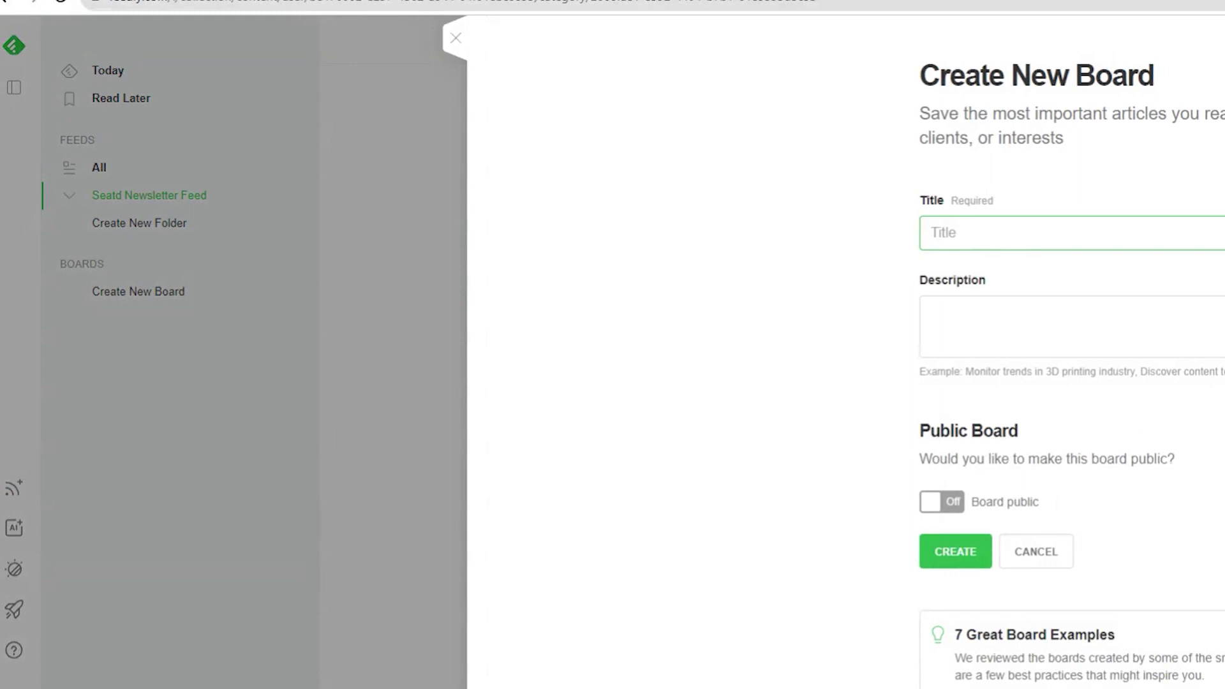
type("For Newsletter")
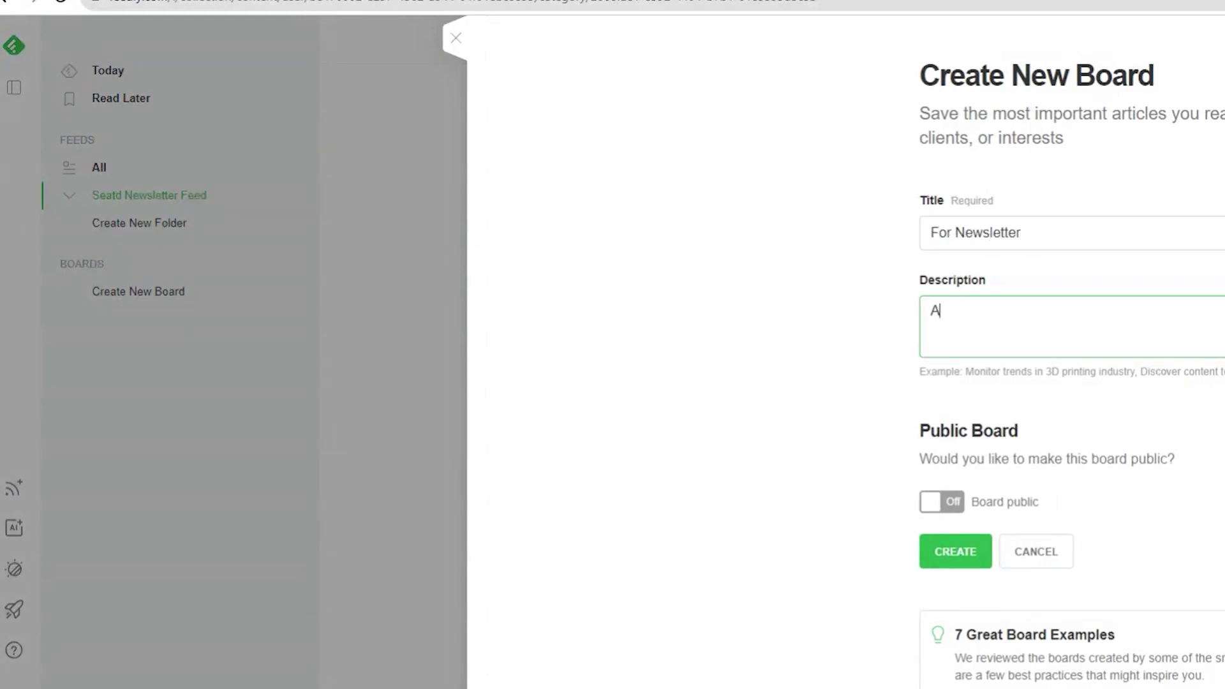
type(" I want to save for the t")
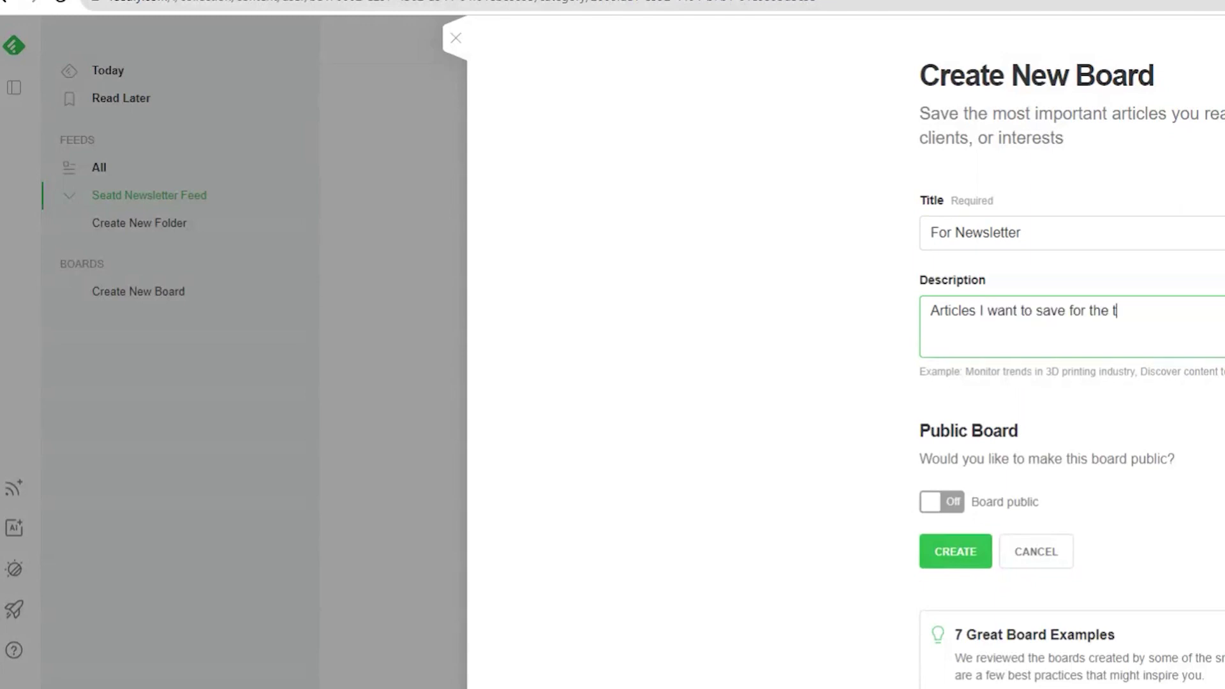
type("eam to look at")
left_click(945, 565)
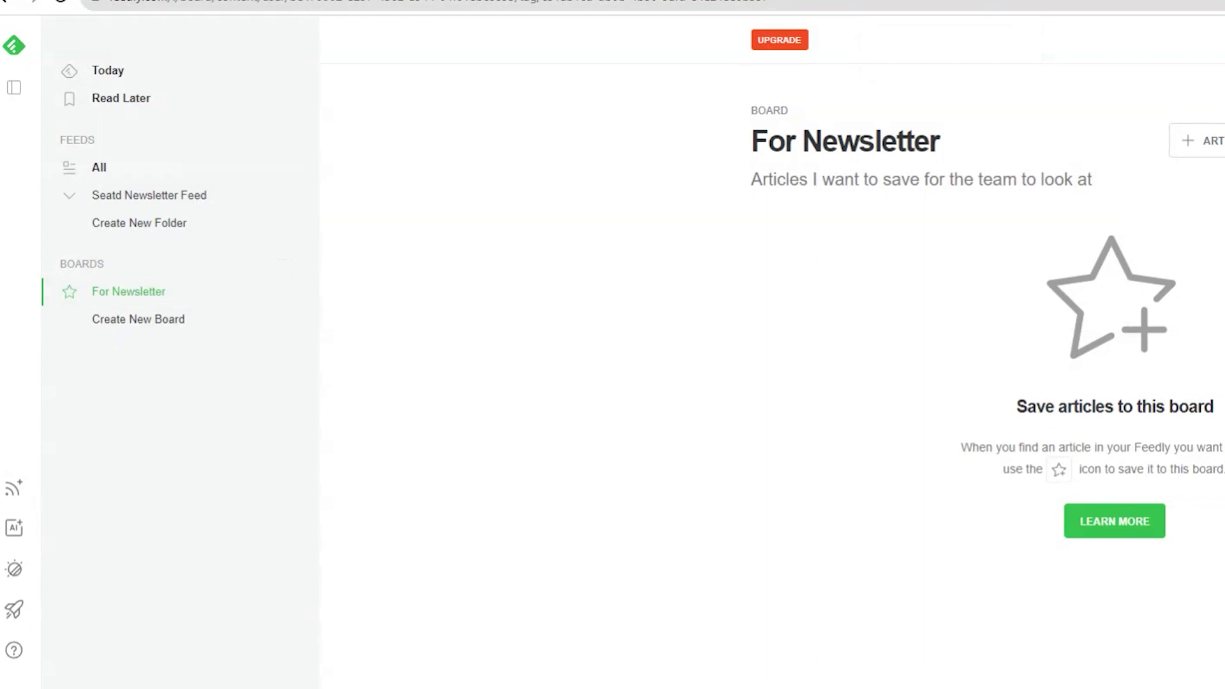
Find sources under the Tech topic and follow the whole Popular Magazines Starter Kit in the Seatd Newsletter Feed folder
left_click(14, 489)
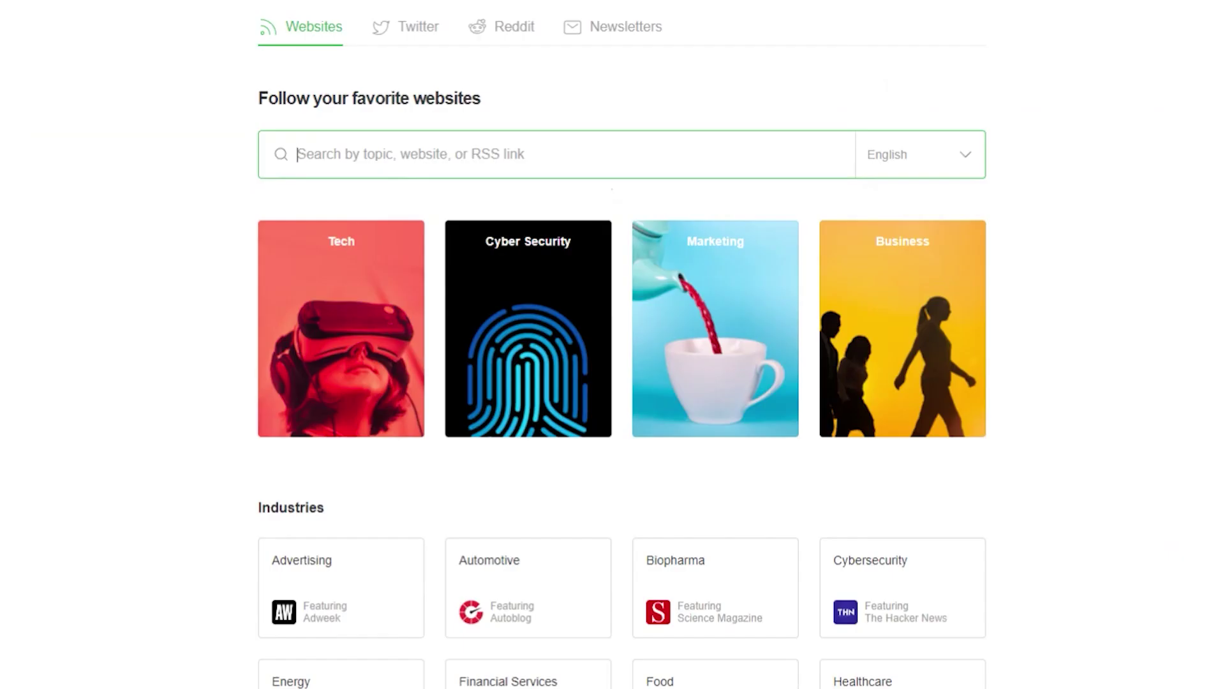
left_click(333, 326)
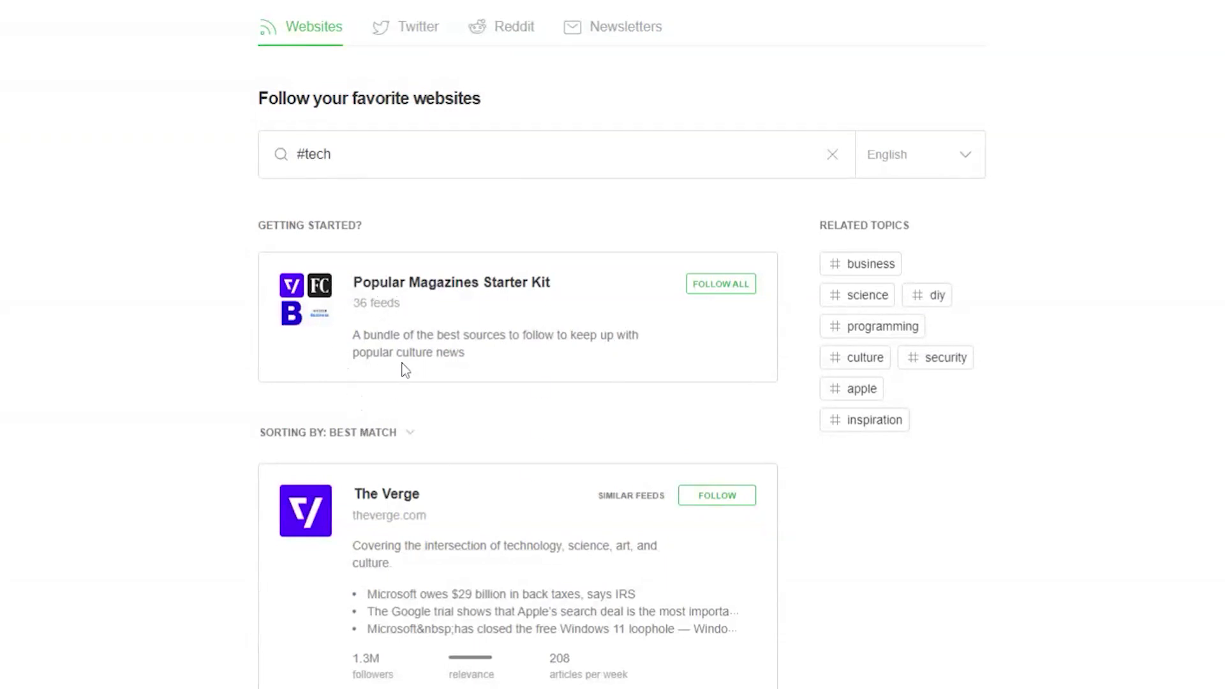
left_click(733, 291)
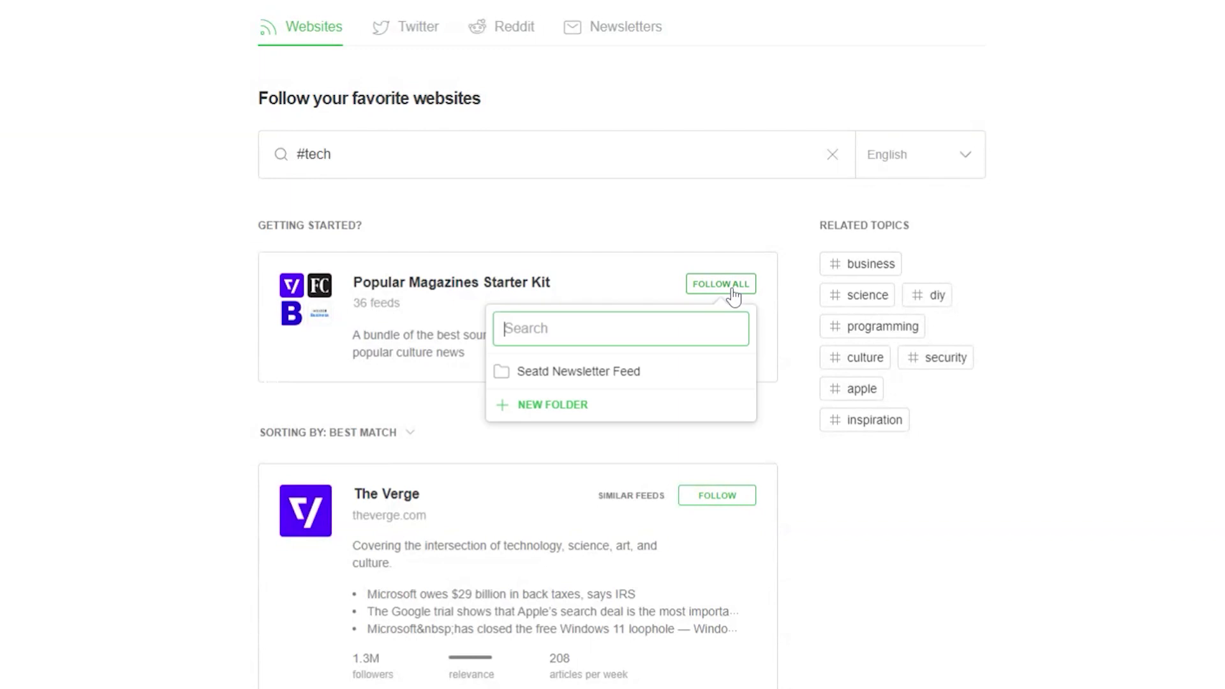
left_click(568, 377)
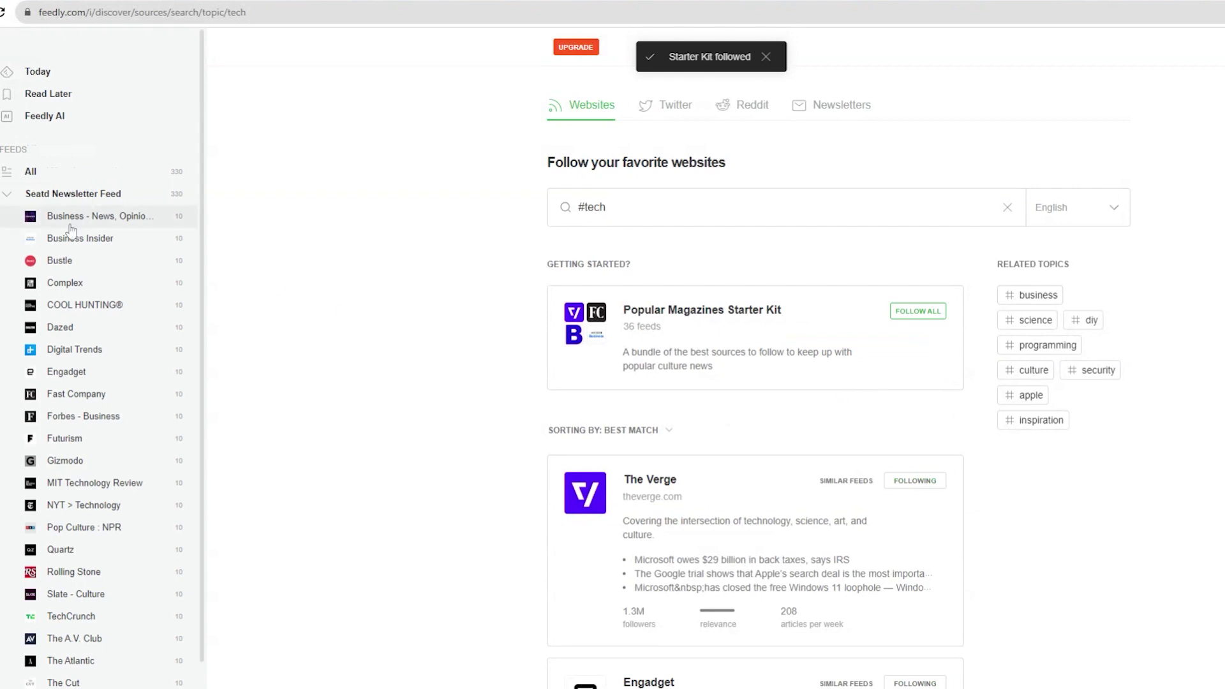
Look through the list of followed sources and browse the articles in the Gizmodo feed
scroll(83, 396, "down", 4)
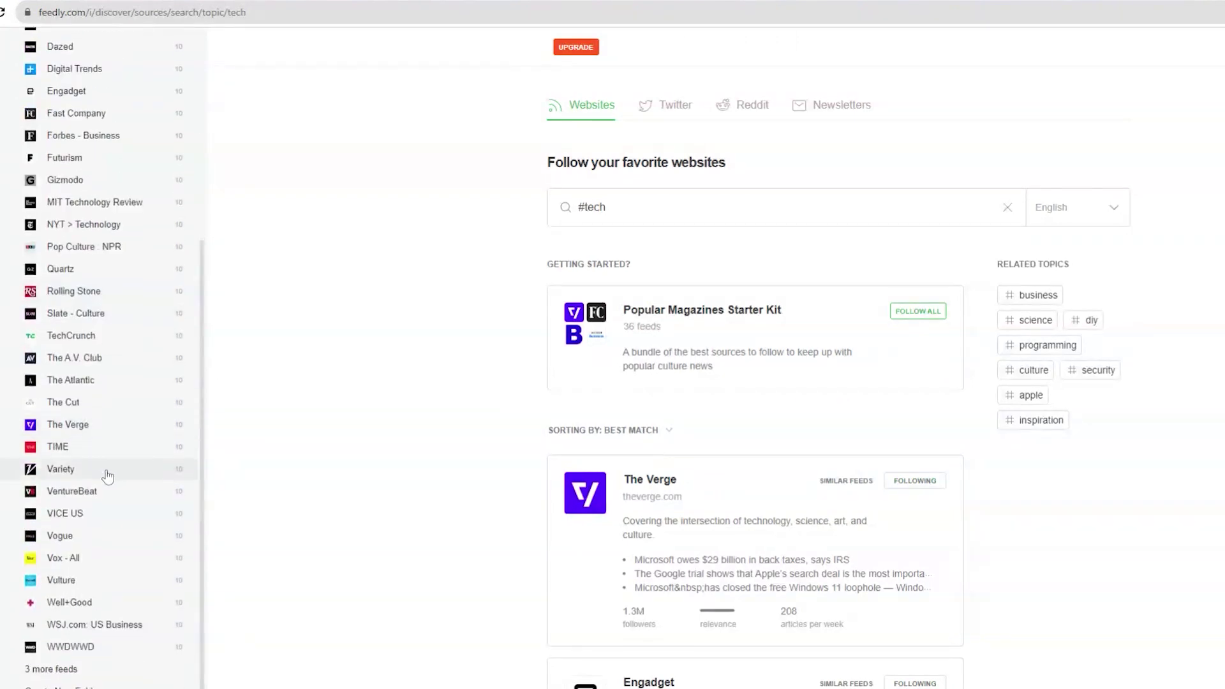
scroll(100, 558, "up", 4)
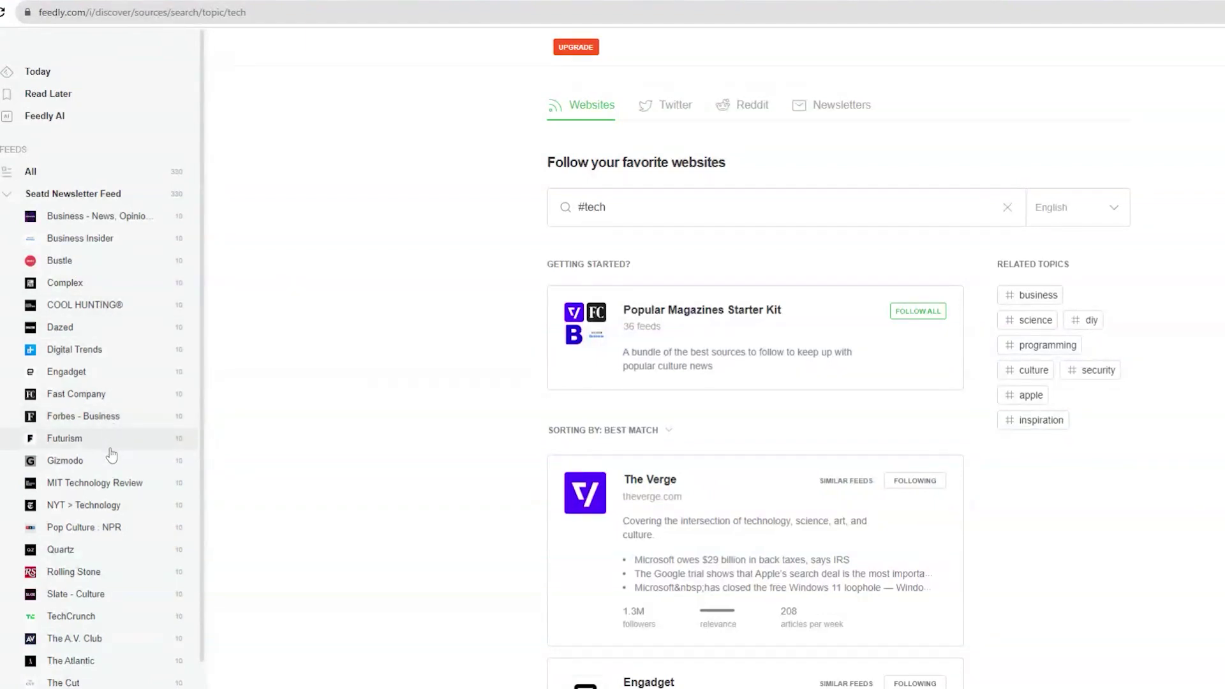
left_click(106, 467)
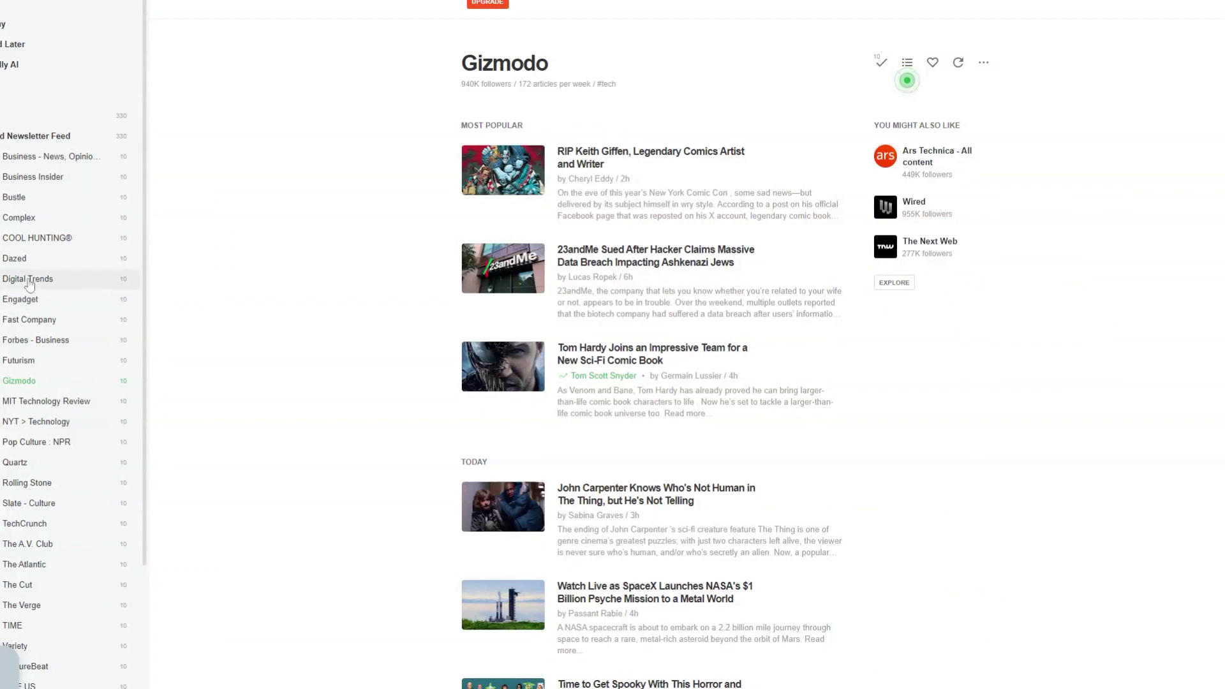
scroll(43, 534, "down", 2)
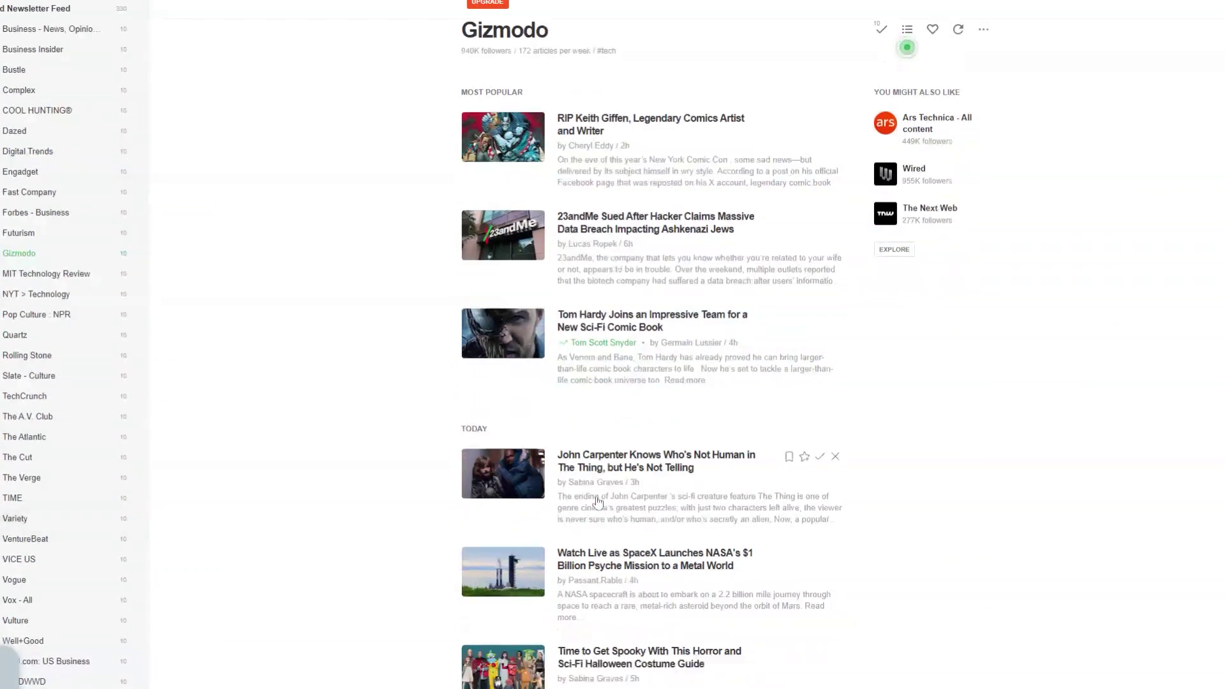
scroll(598, 499, "down", 5)
scroll(598, 496, "down", 3)
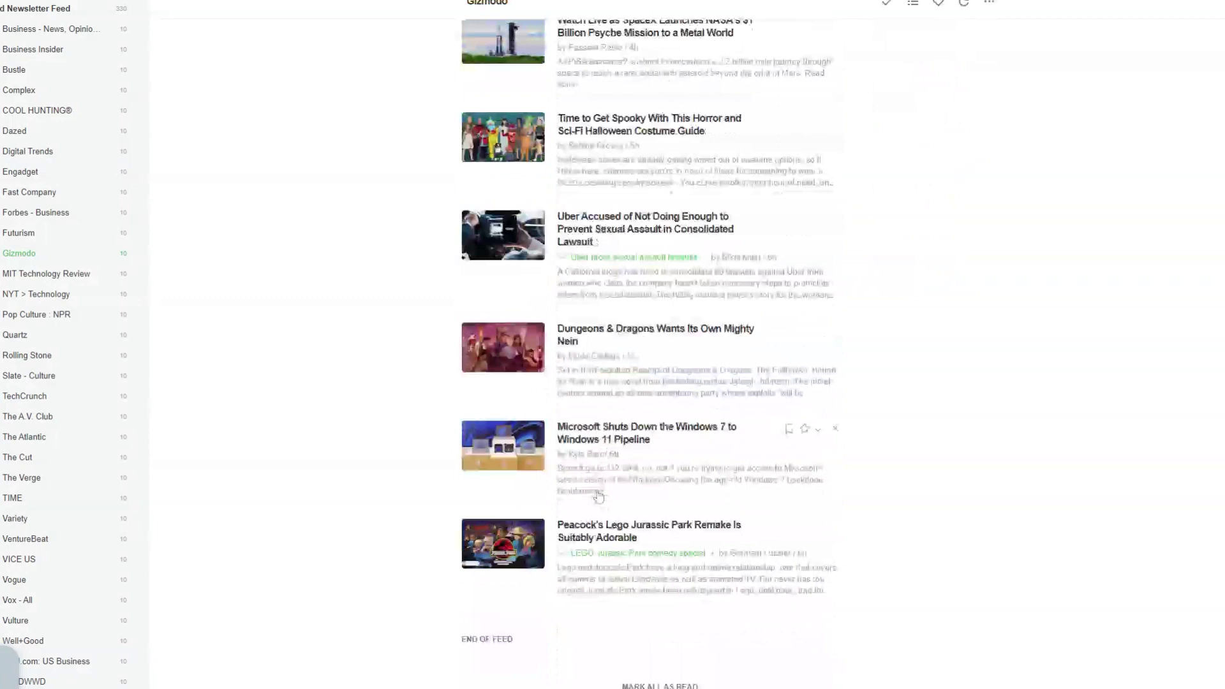
scroll(383, 436, "up", 9)
scroll(65, 347, "up", 2)
Browse the combined articles of all sources in the Seatd Newsletter Feed folder
left_click(14, 138)
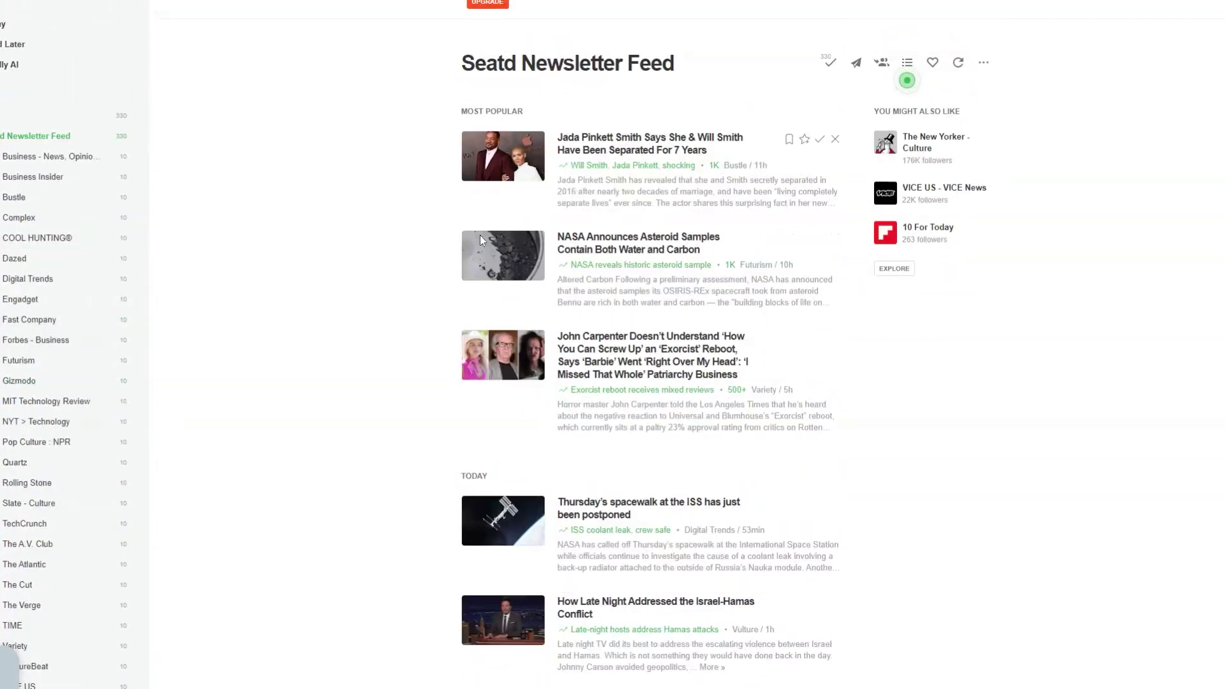
left_click(13, 138)
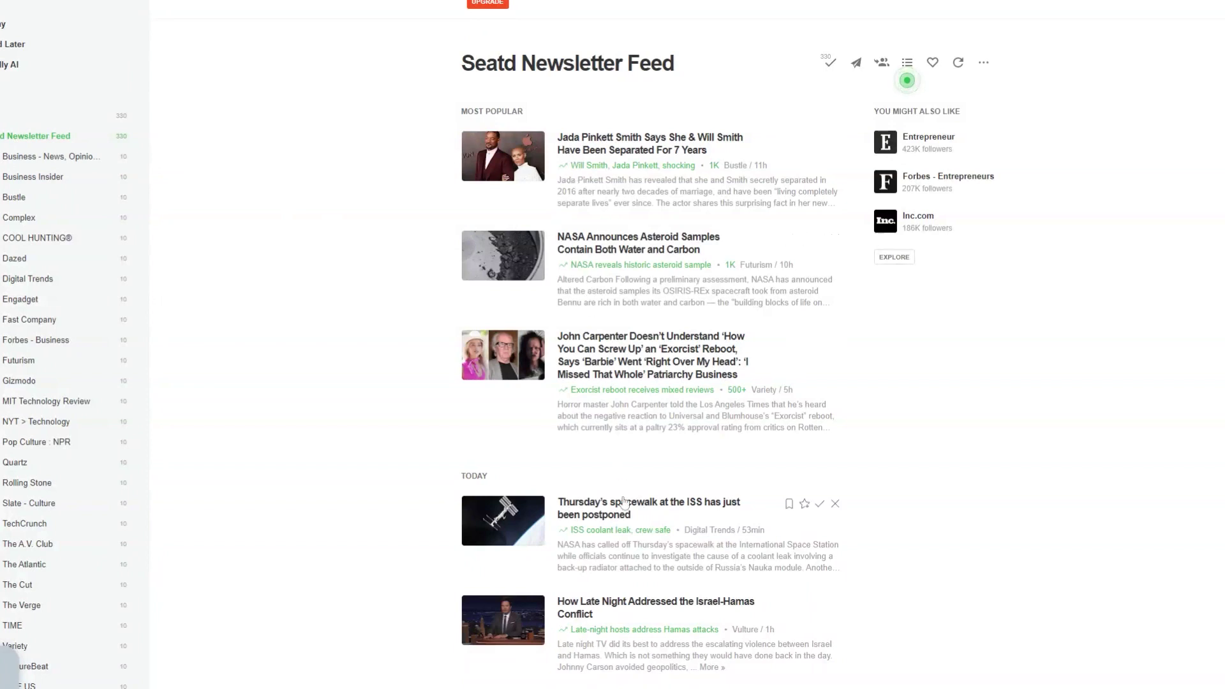
scroll(624, 503, "down", 6)
scroll(624, 503, "down", 3)
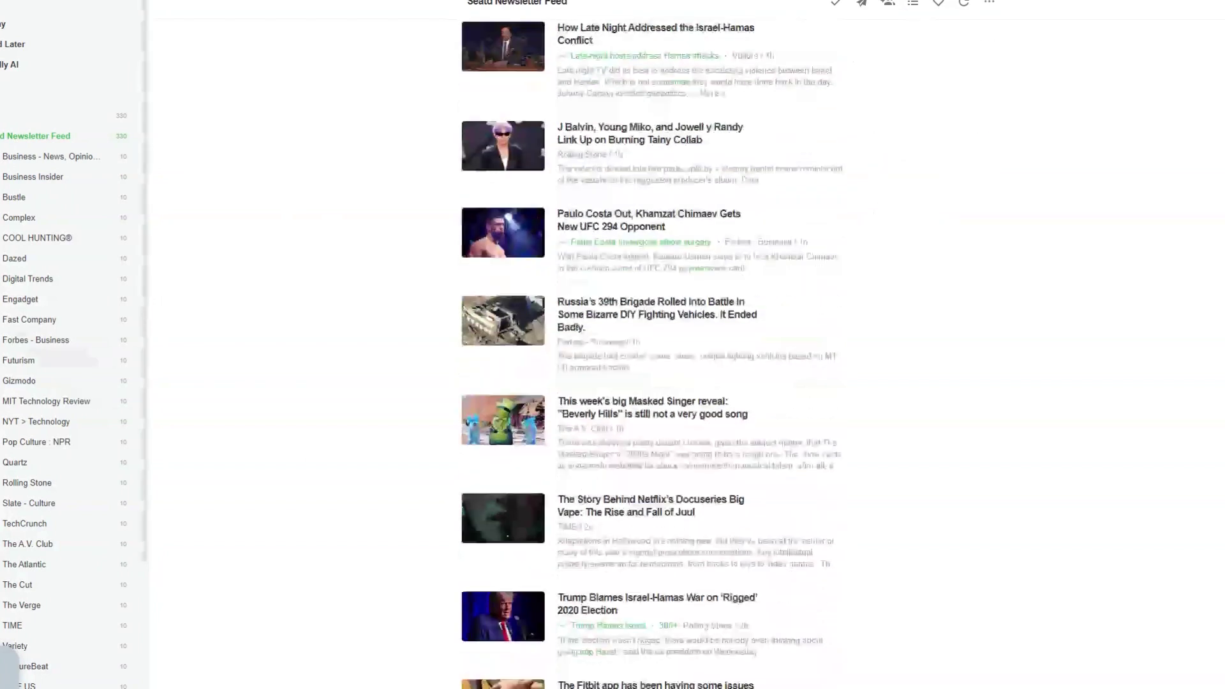
View the individual Bustle and Forbes - Business feeds and browse the Forbes - Business articles
left_click(19, 200)
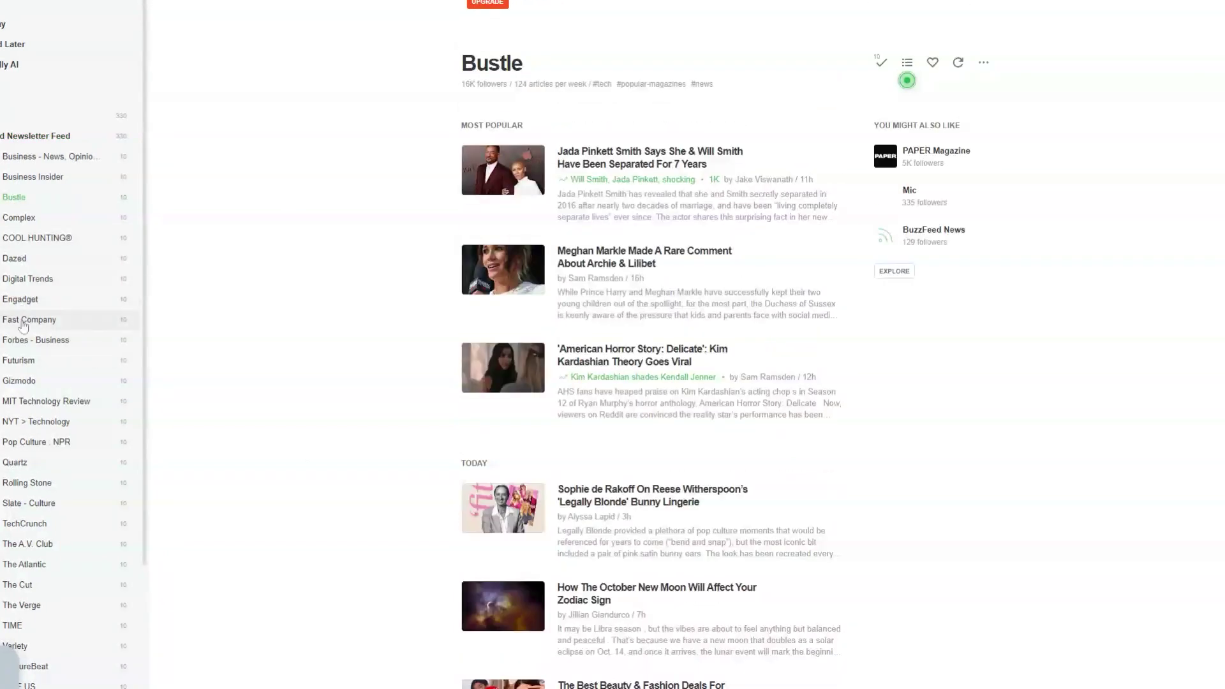
left_click(26, 347)
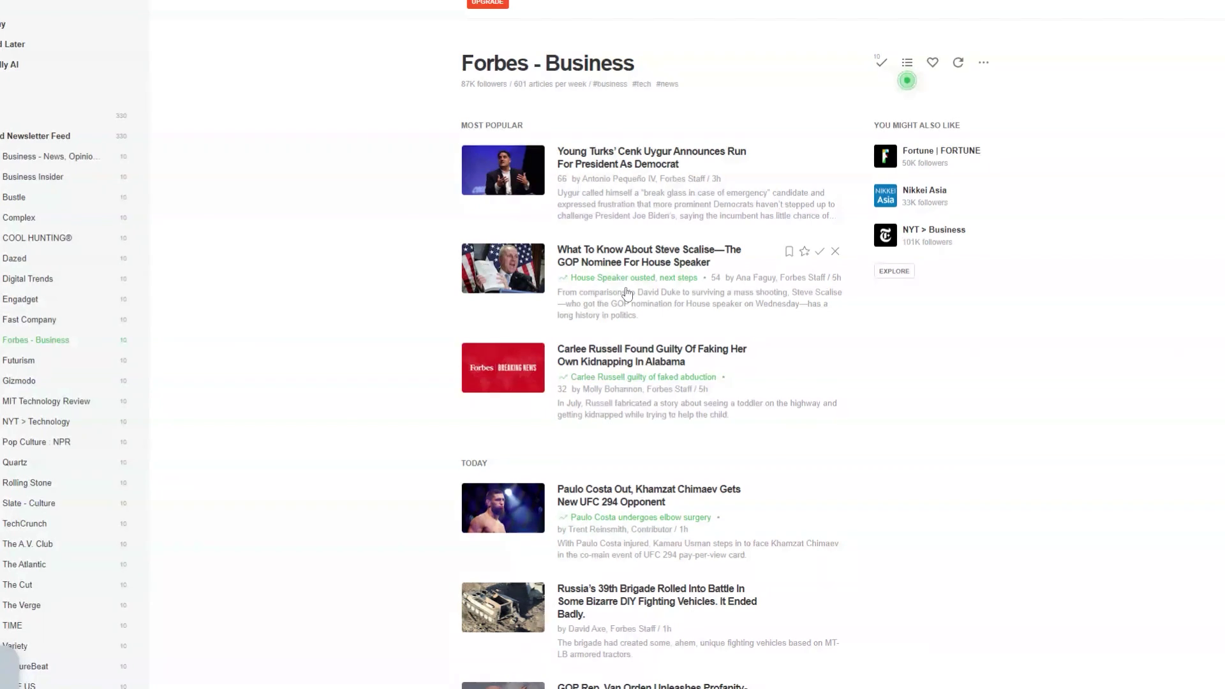
scroll(581, 565, "down", 5)
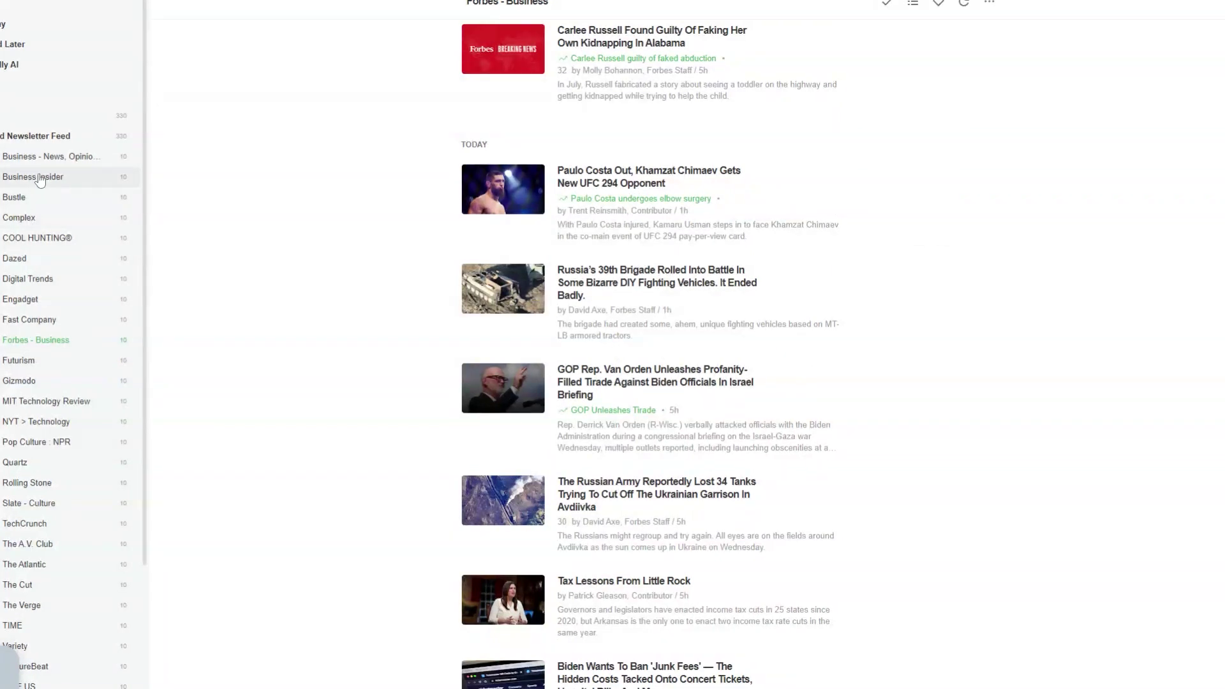
Return to the Seatd Newsletter Feed folder and look further down through its articles from today
left_click(40, 135)
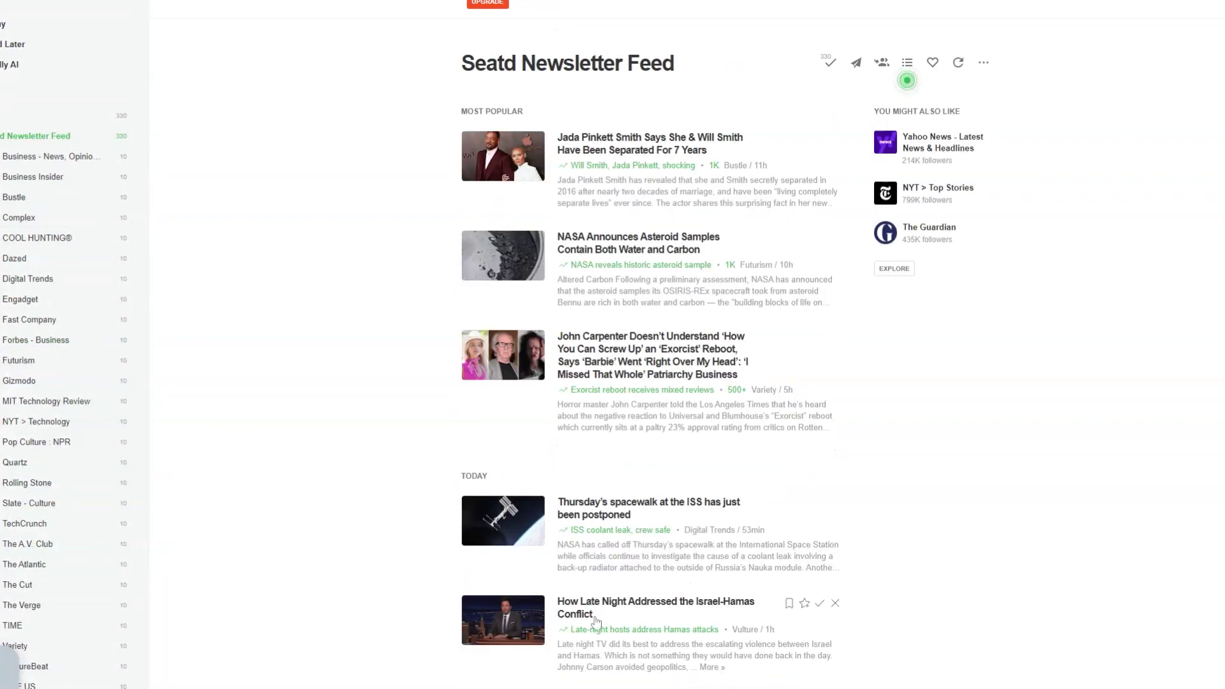
scroll(592, 617, "down", 6)
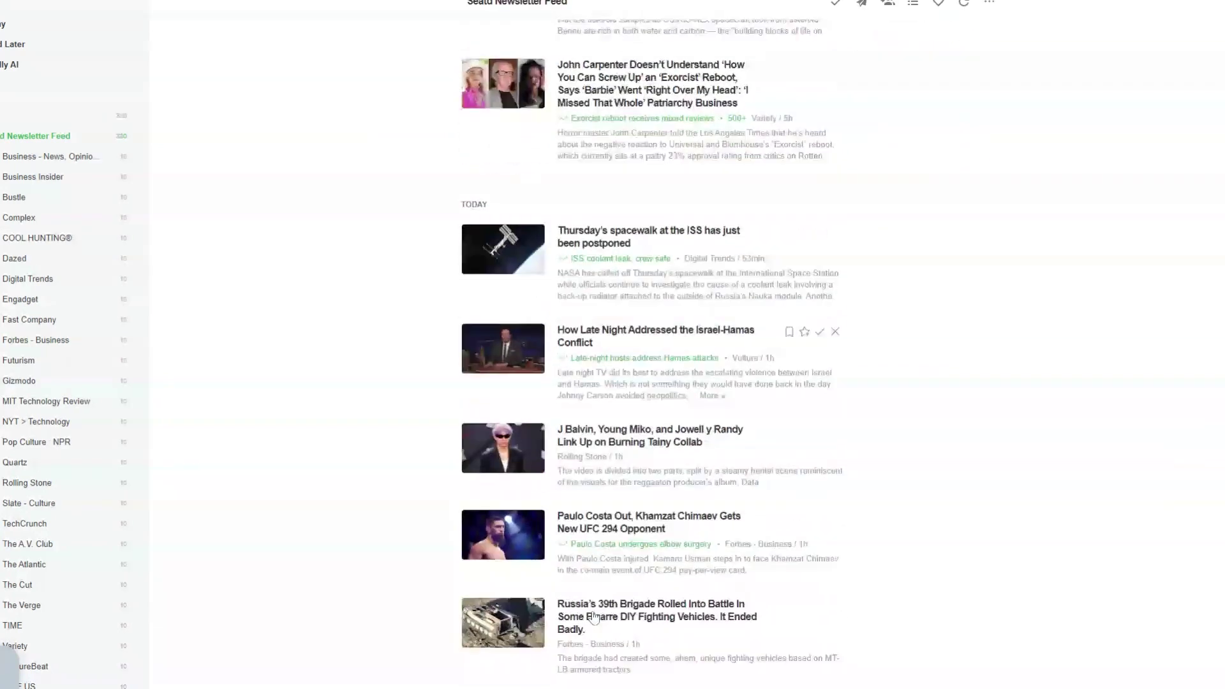
scroll(592, 616, "down", 8)
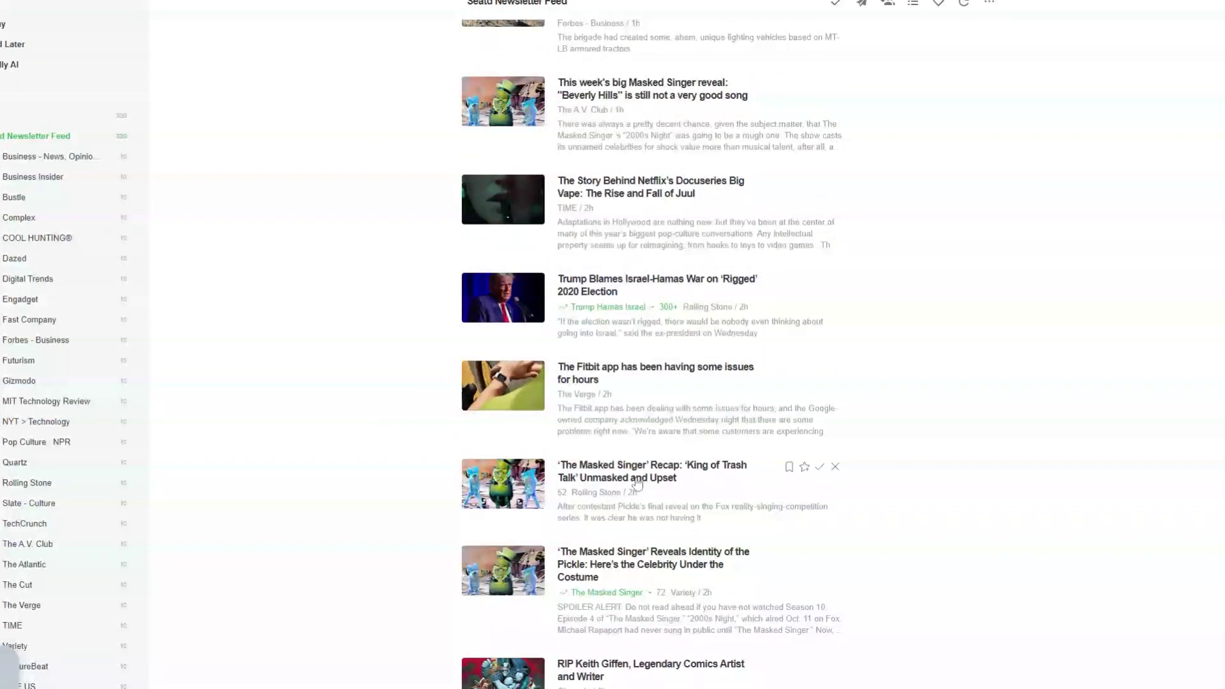
View the Rolling Stone article "'The Masked Singer' Recap: 'King of Trash Talk' Unmasked and Upset" and save it to the For Newsletter board
left_click(713, 474)
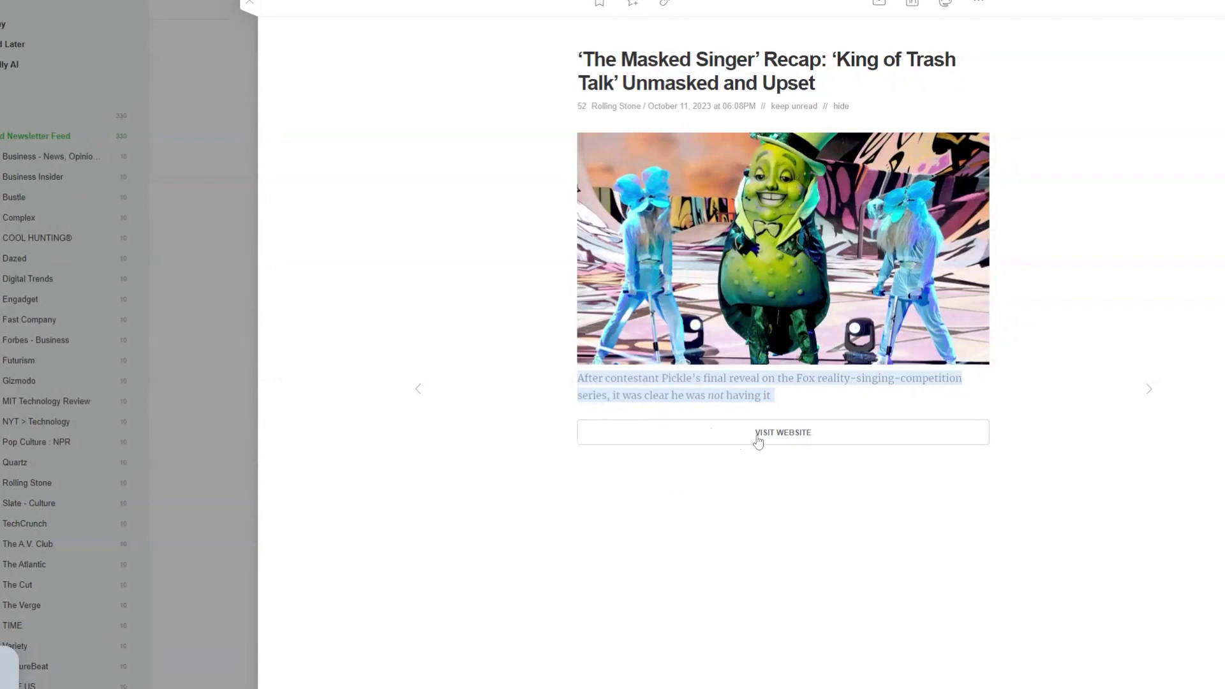
left_click(250, 6)
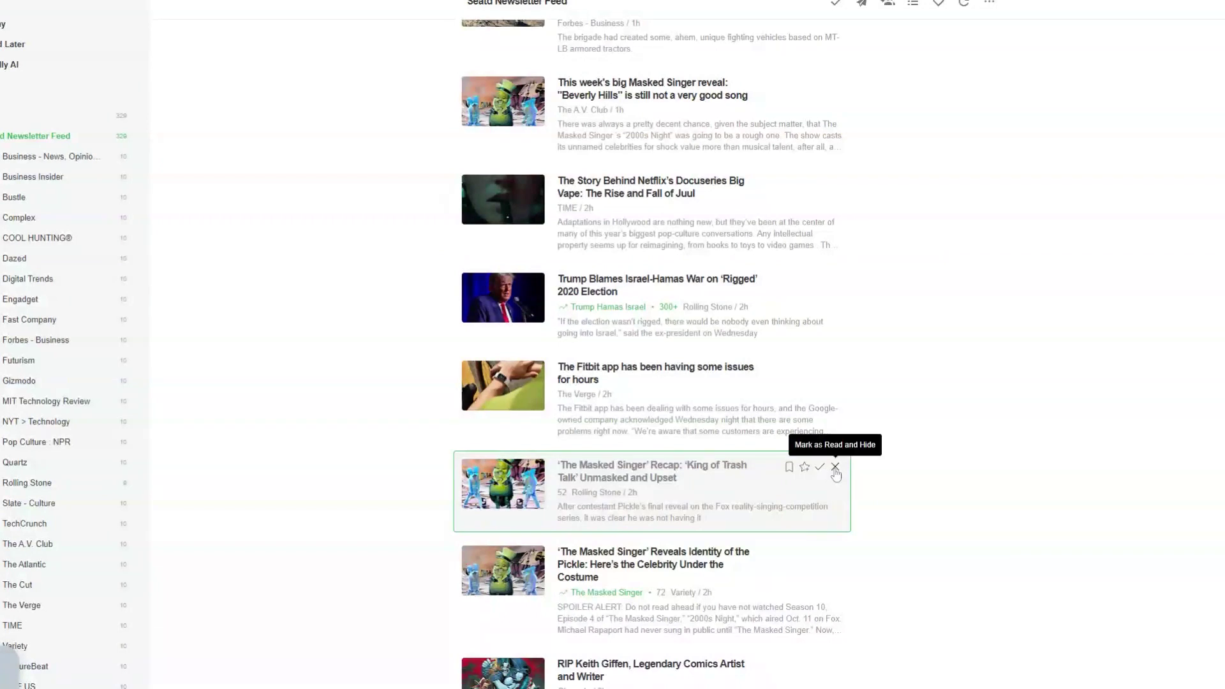
left_click(804, 466)
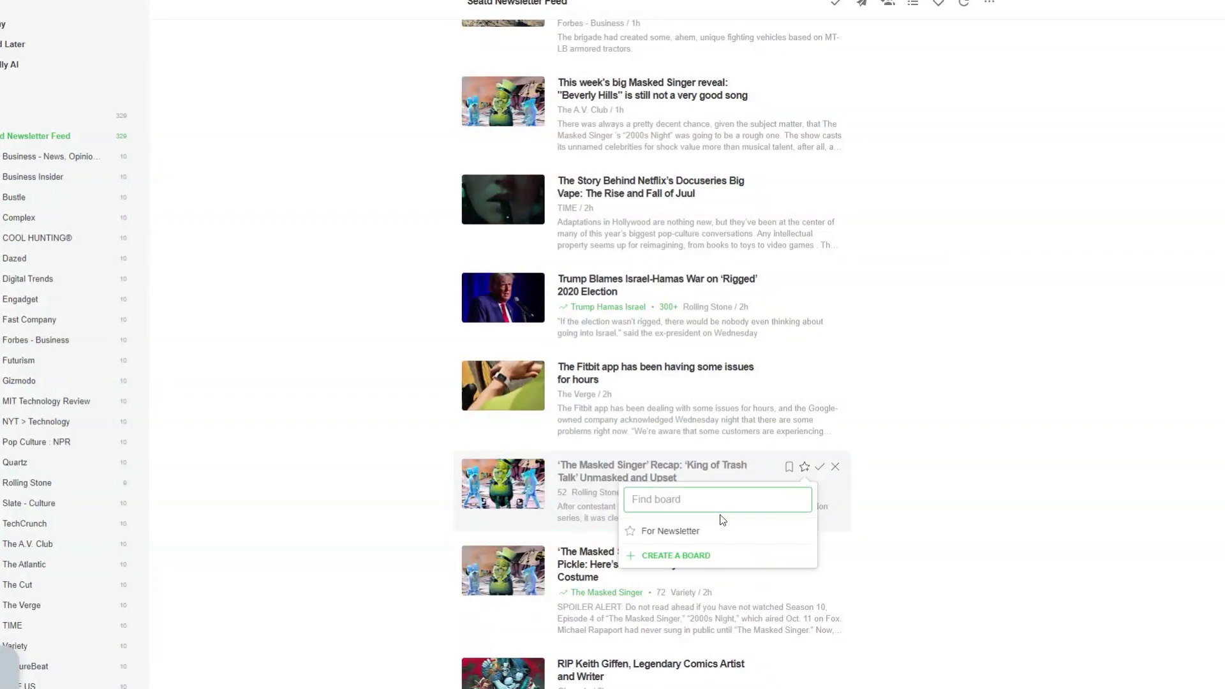
left_click(695, 536)
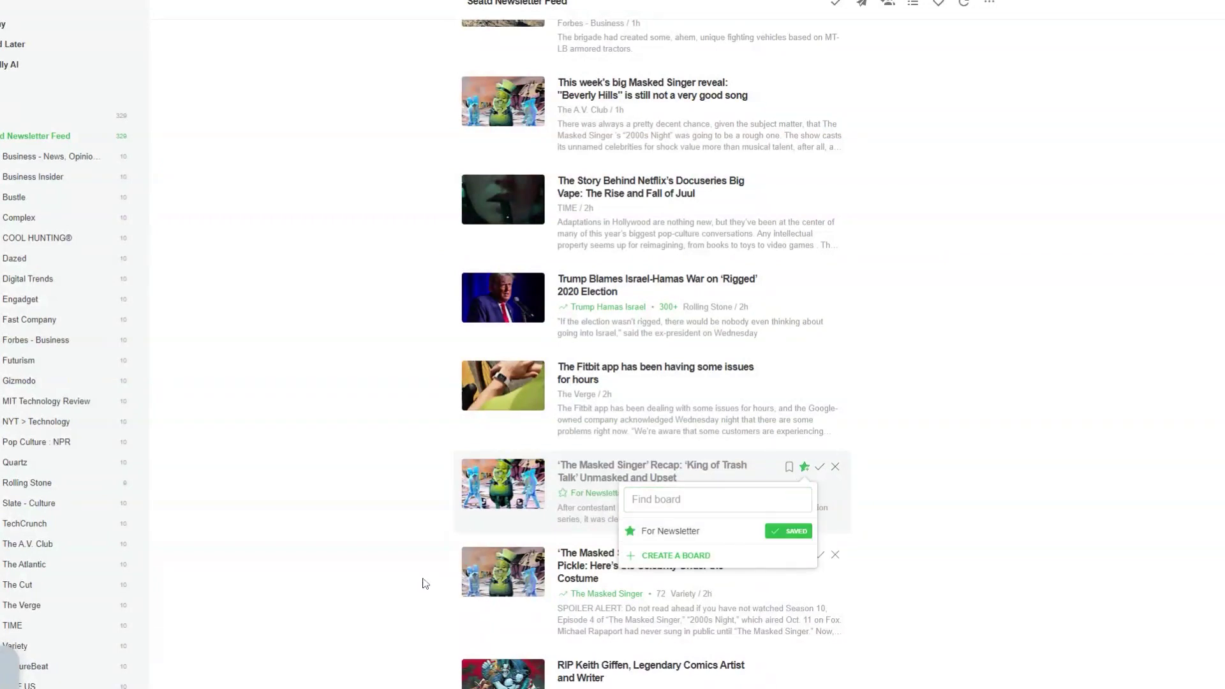
Look further through the folder, open the Rolling Stone feed and save its "Rumble Is Down" article to the For Newsletter board
scroll(400, 566, "down", 6)
scroll(400, 567, "down", 5)
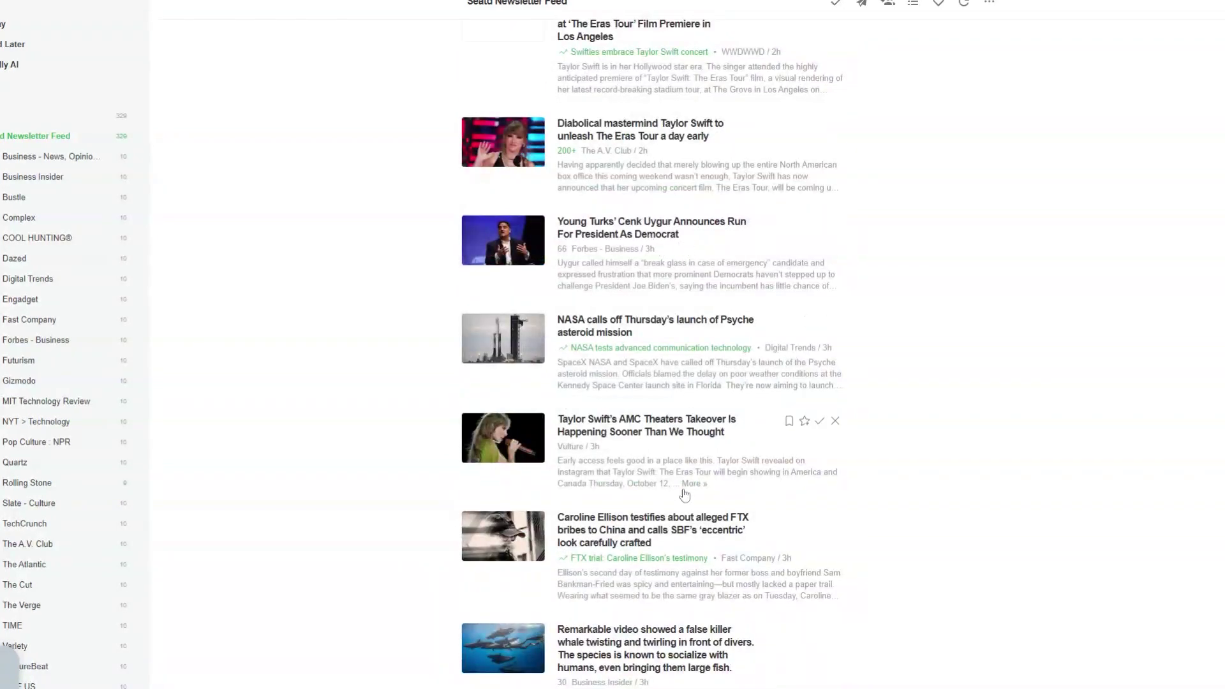
scroll(682, 496, "down", 4)
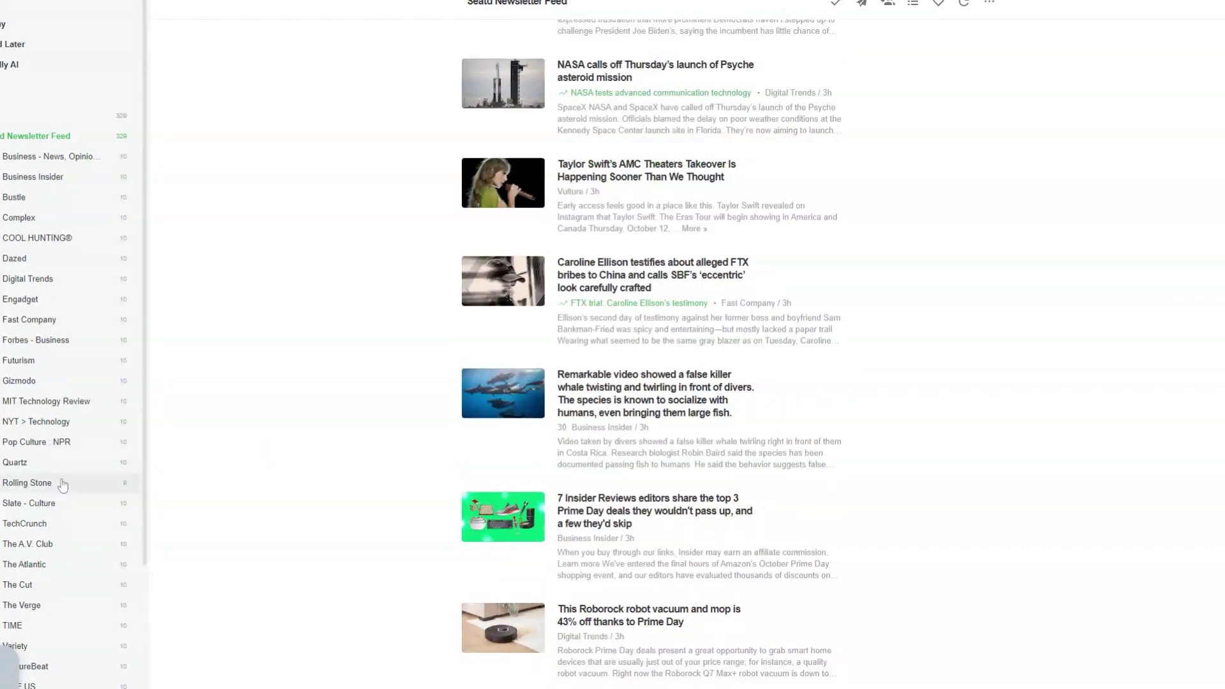
left_click(23, 504)
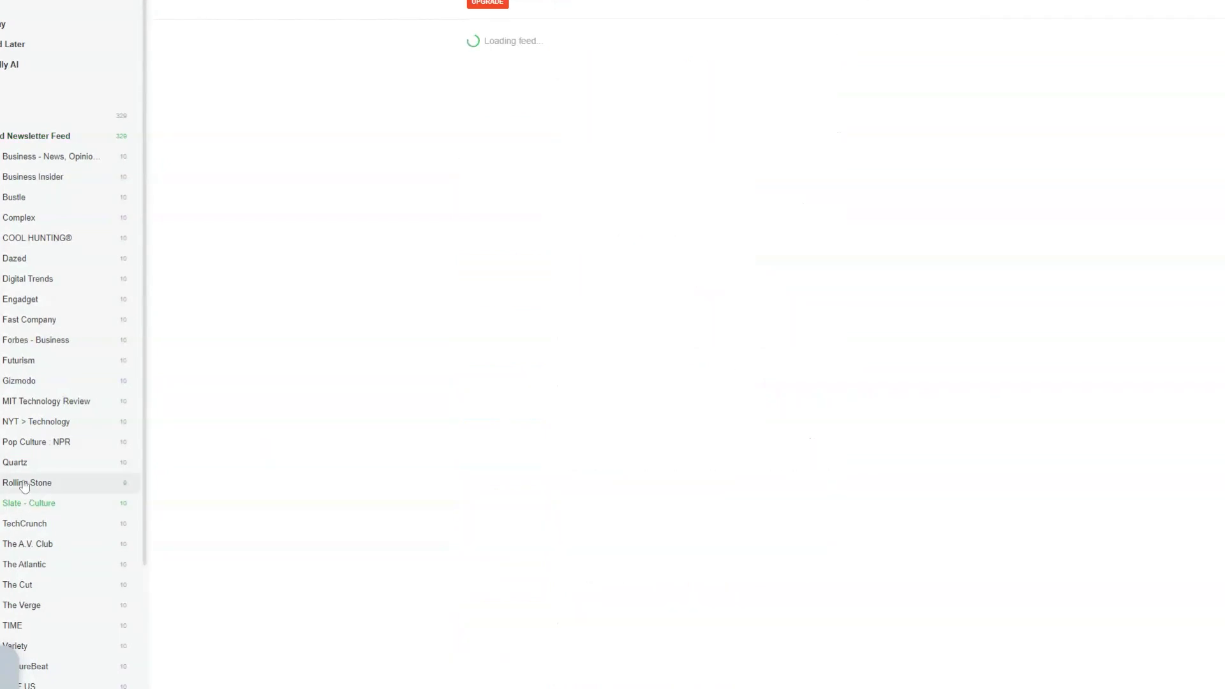
left_click(24, 484)
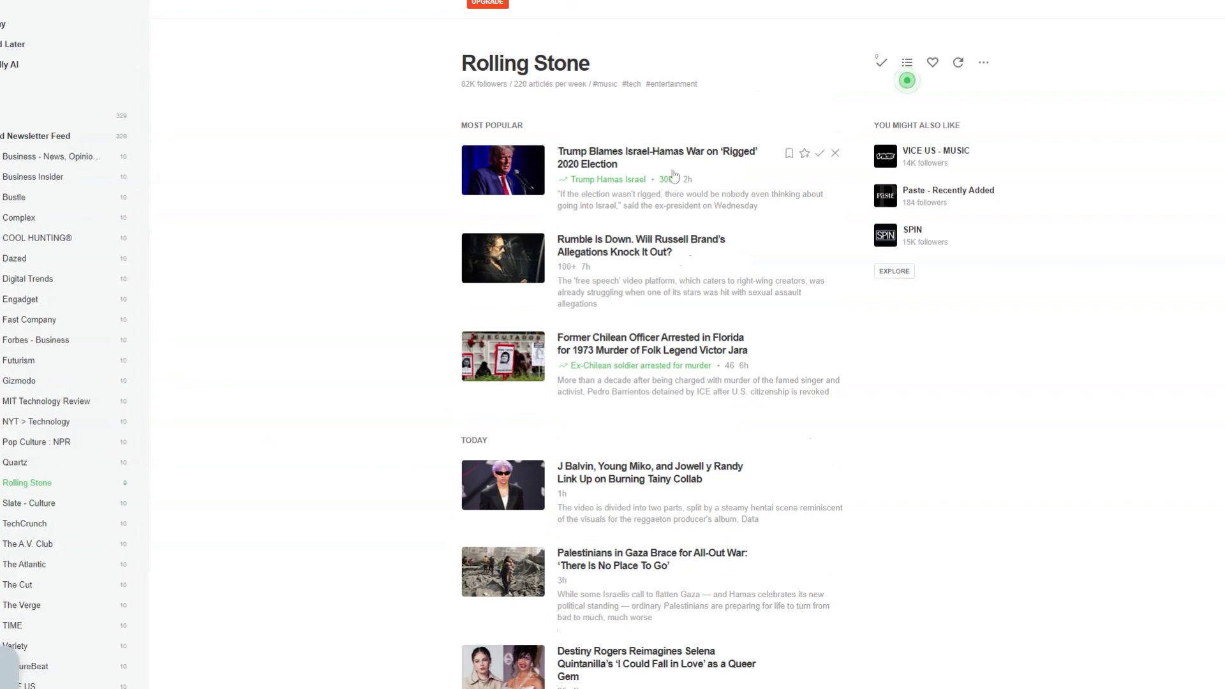
left_click(804, 242)
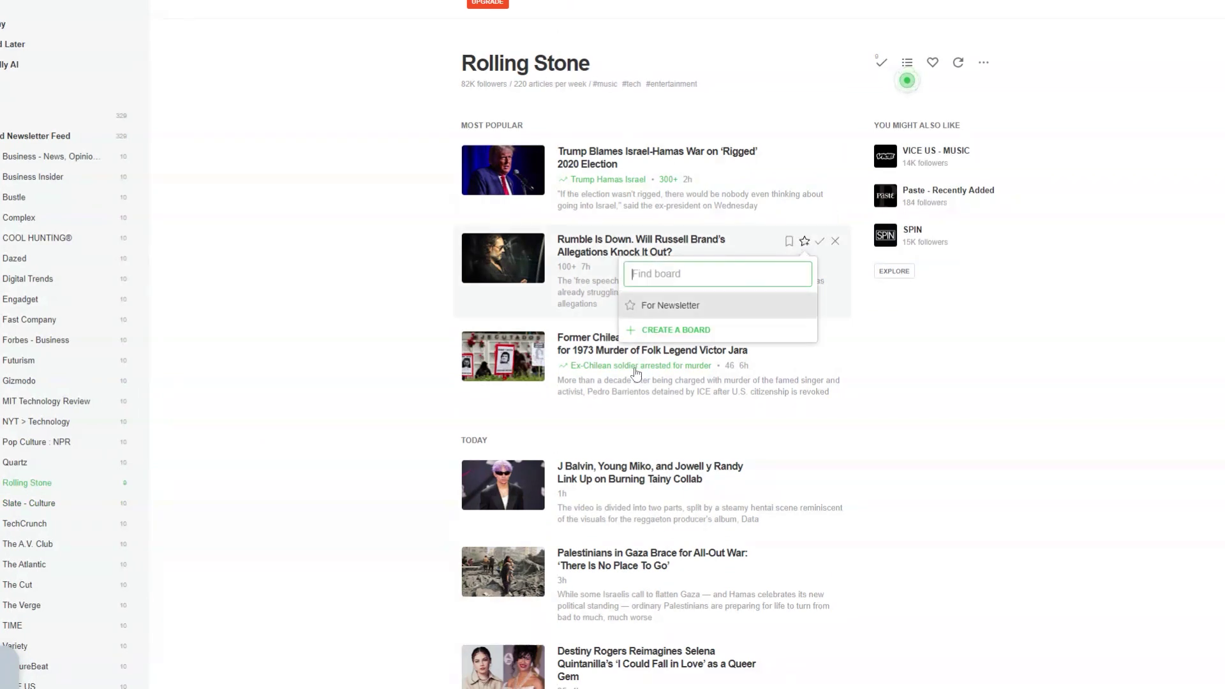
left_click(677, 305)
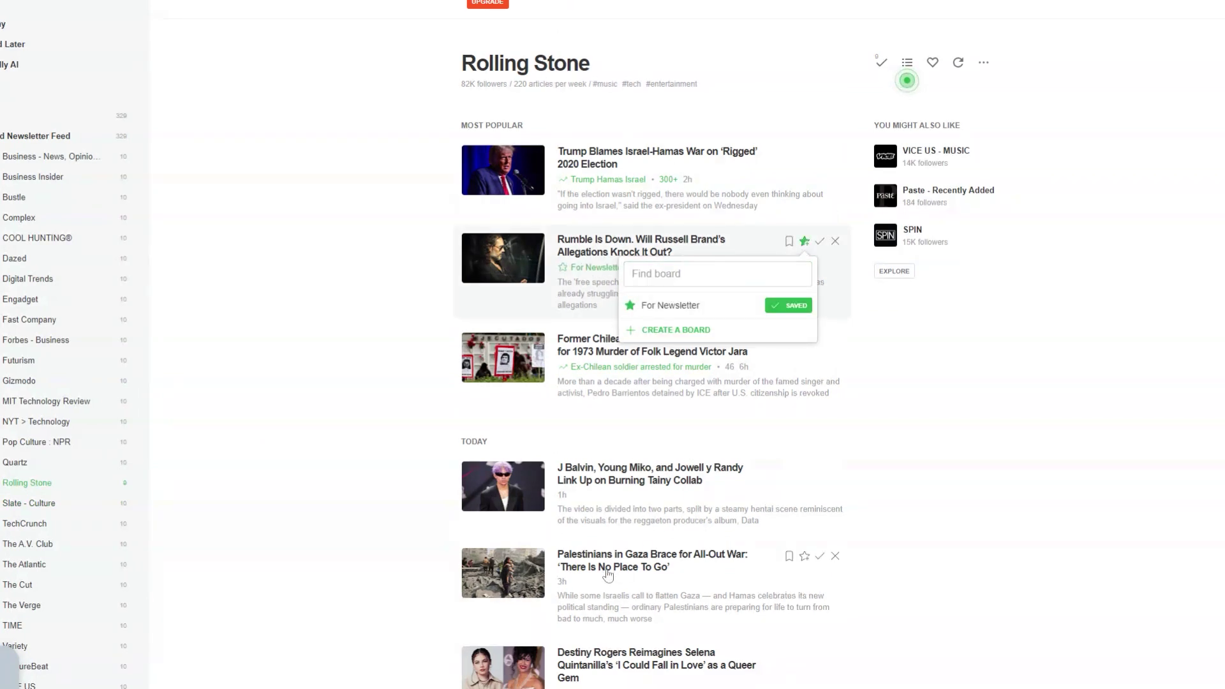
Save the article "How Ana Macho Carved Out Their Own Lane" at the end of the Rolling Stone feed to the For Newsletter board
scroll(654, 546, "down", 5)
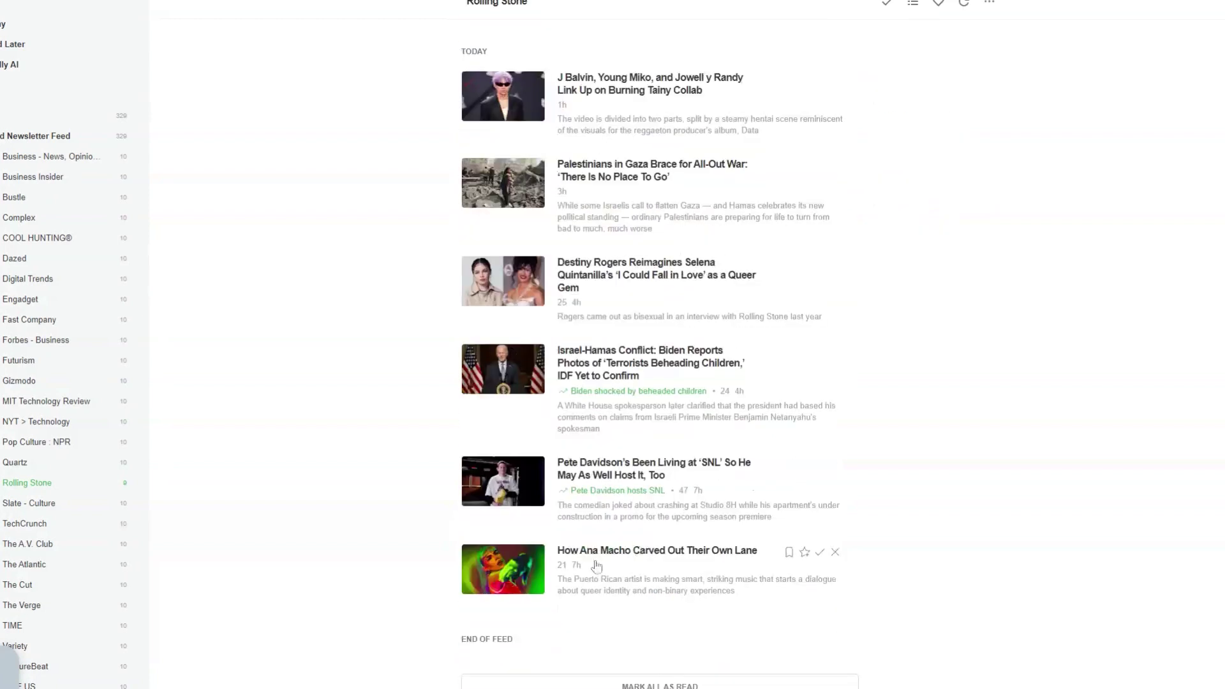
left_click(805, 552)
left_click(685, 616)
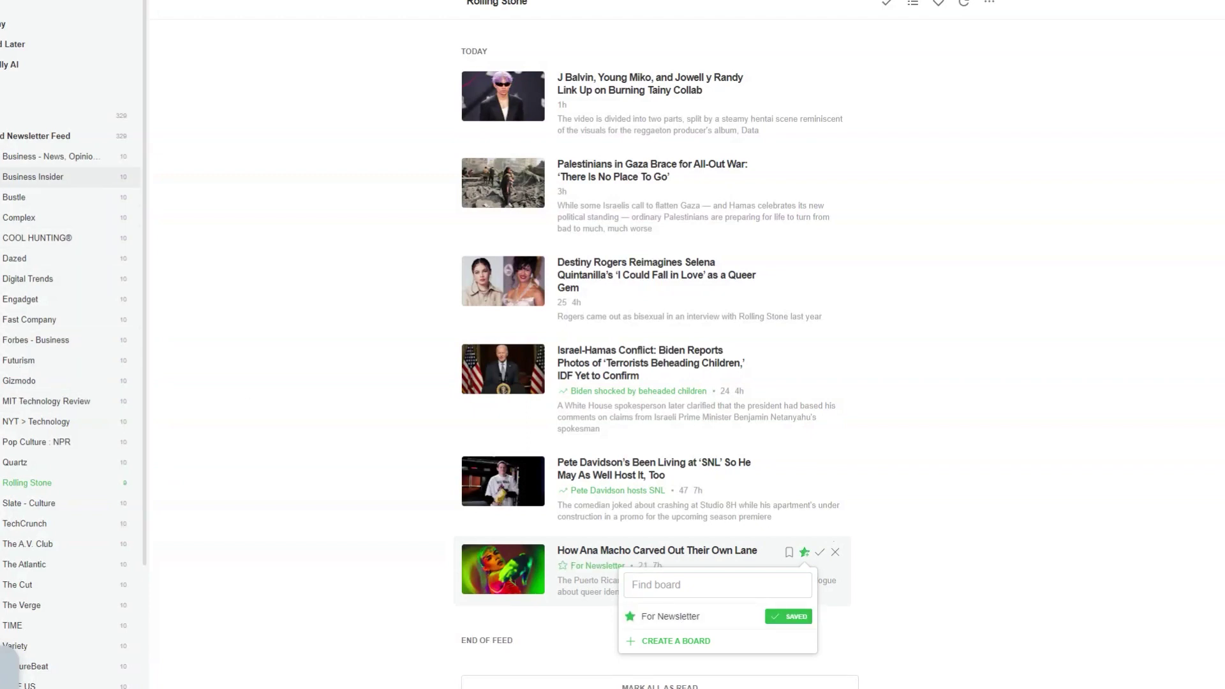
Collapse the Seatd Newsletter Feed folder and open the For Newsletter board with the saved articles
left_click(19, 136)
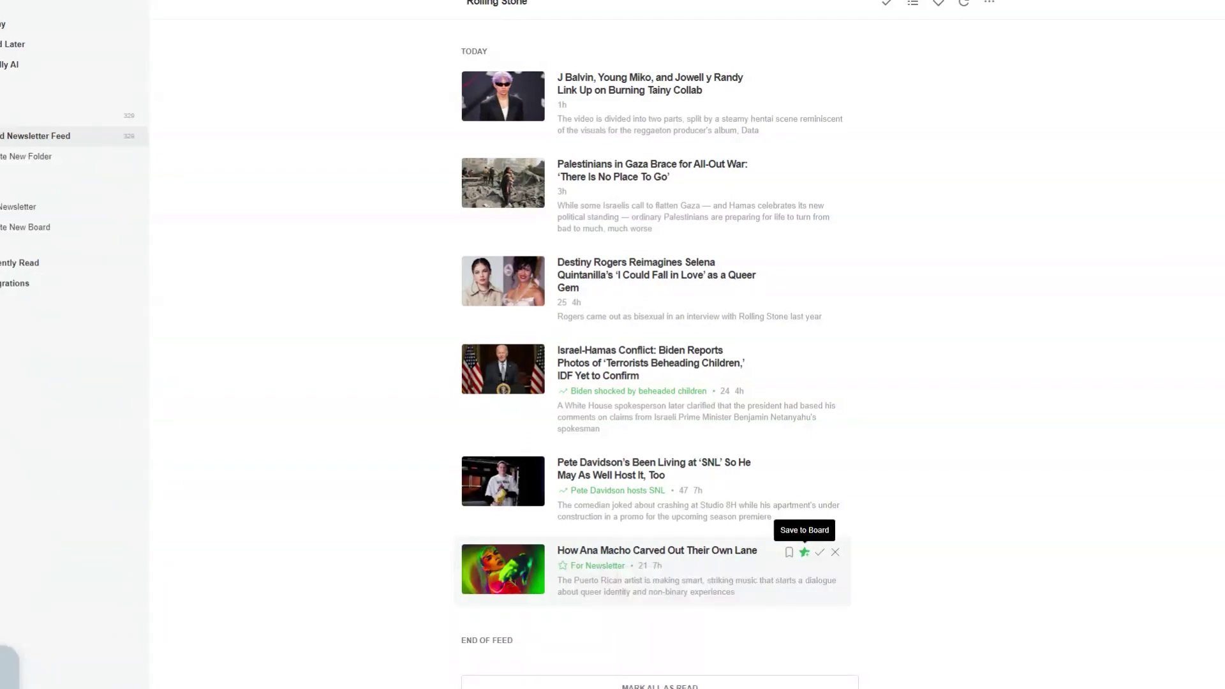
left_click(18, 206)
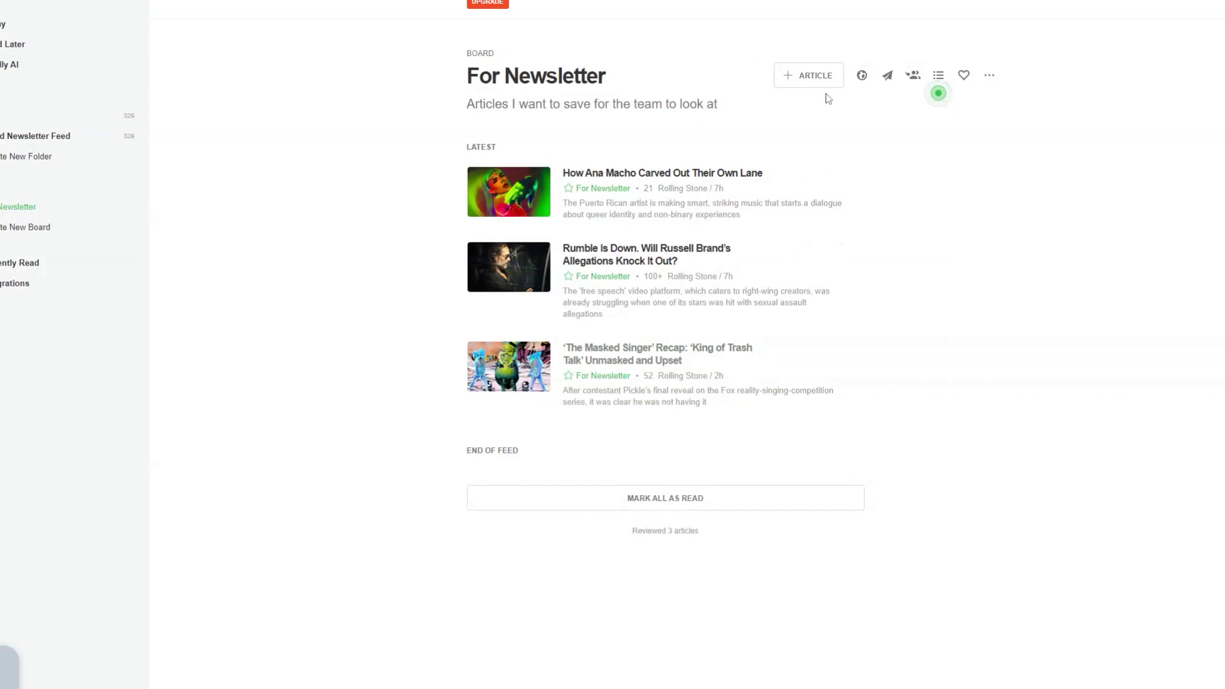
Try the Cards View and Title-Only View layouts on the For Newsletter board
left_click(938, 77)
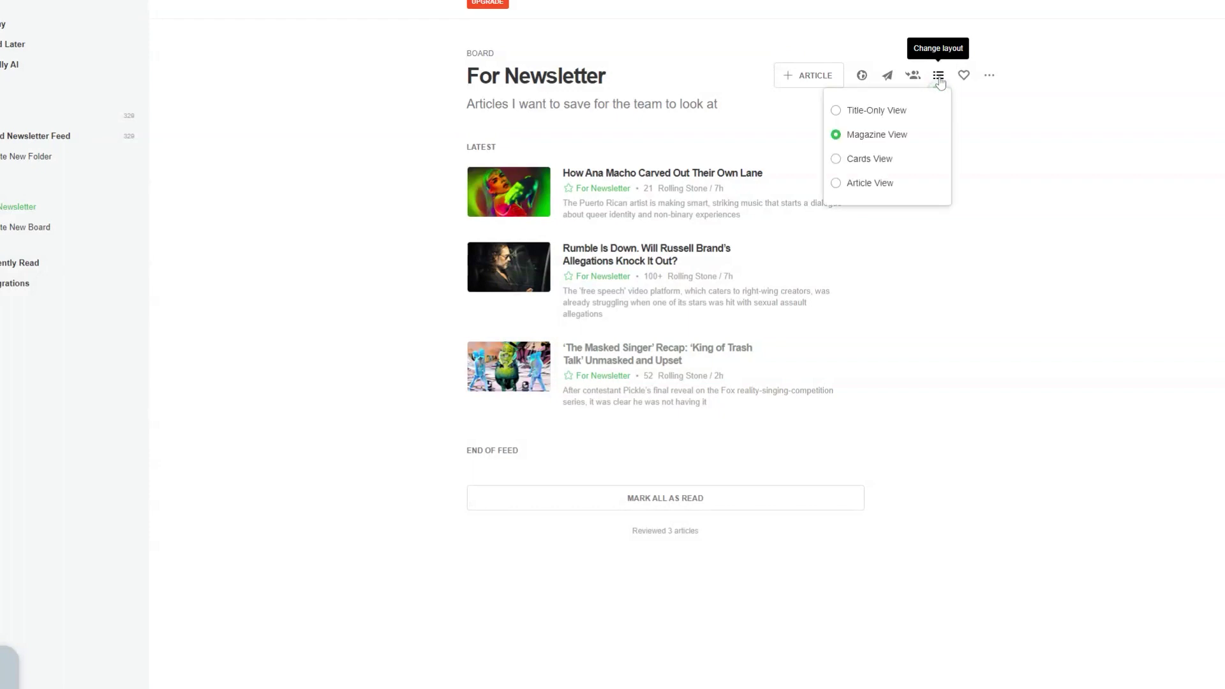
left_click(883, 158)
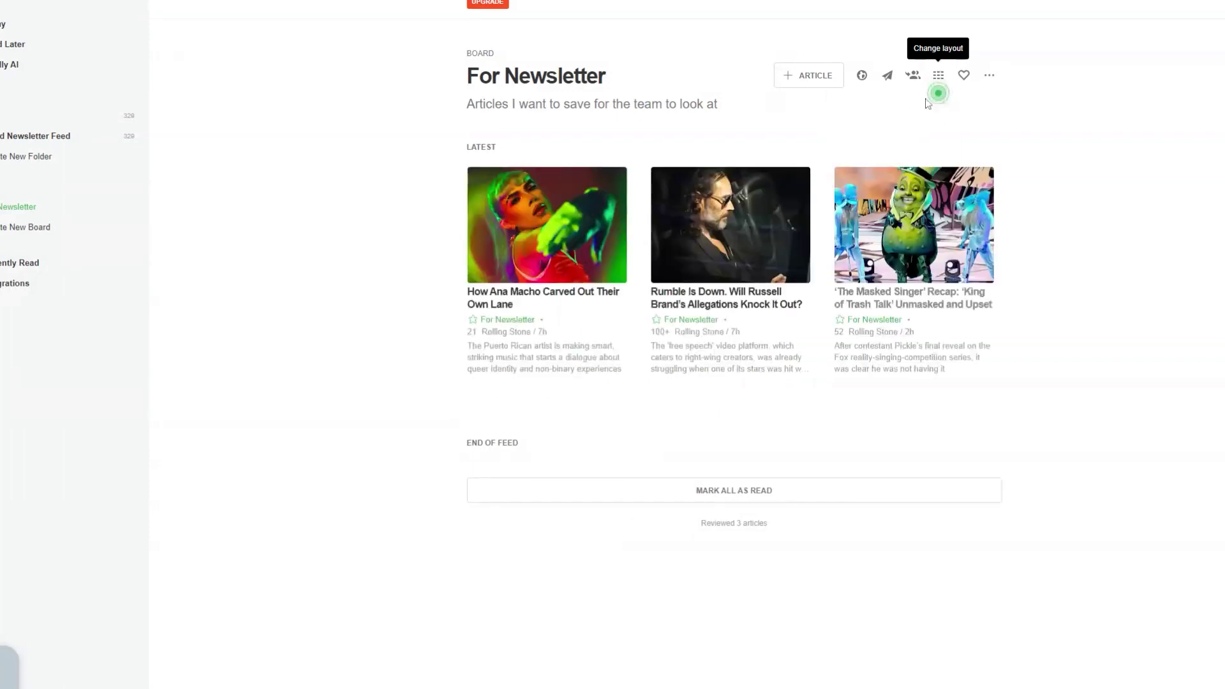
left_click(939, 75)
left_click(862, 110)
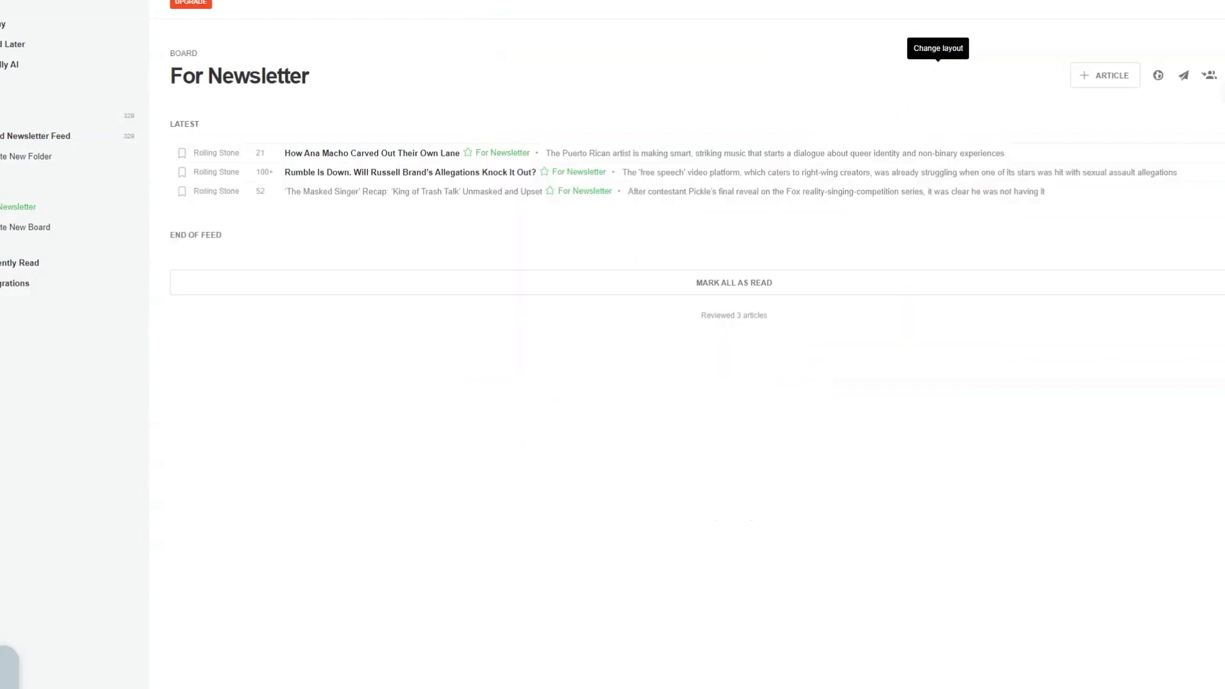
Look through the board's saved articles in Article View and switch the layout back to Magazine View
left_click(1223, 76)
left_click(1138, 187)
scroll(702, 433, "down", 7)
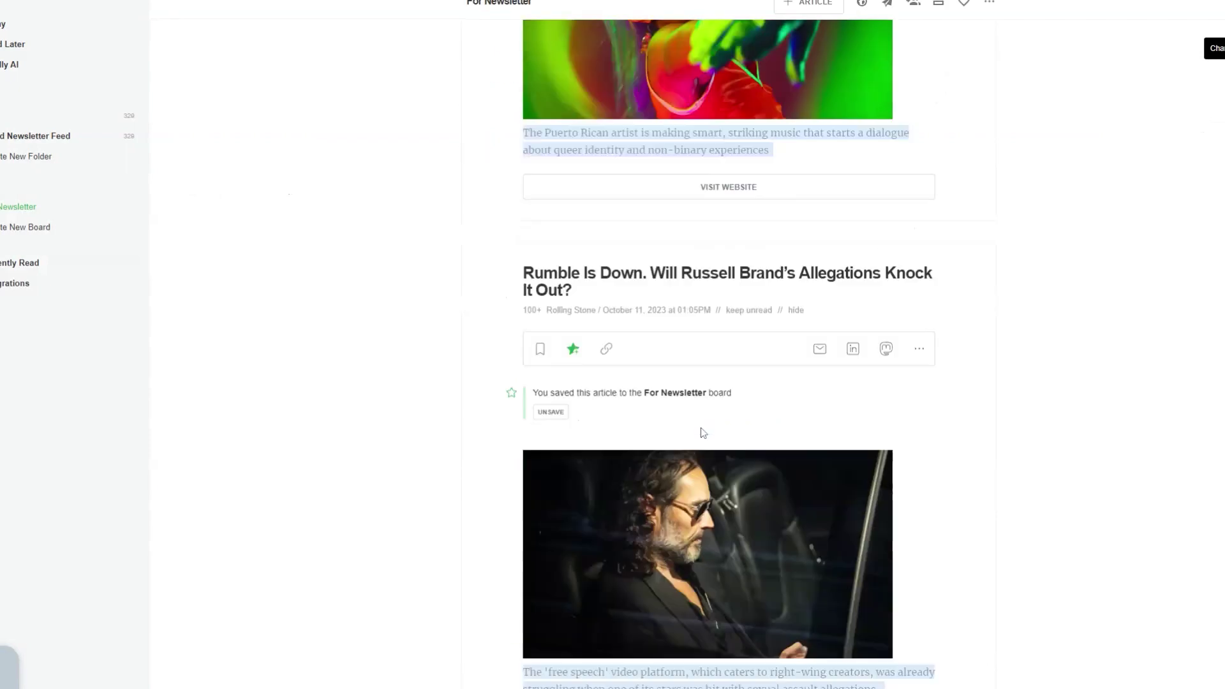
scroll(702, 433, "down", 7)
scroll(702, 432, "up", 14)
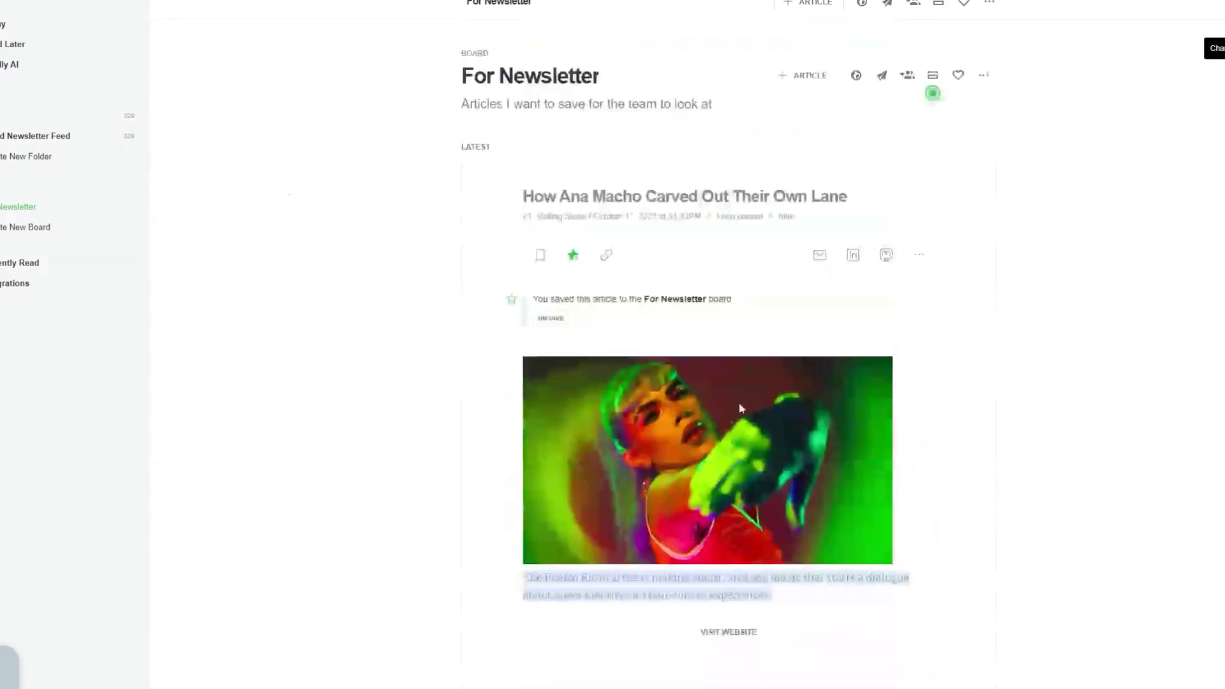
left_click(933, 77)
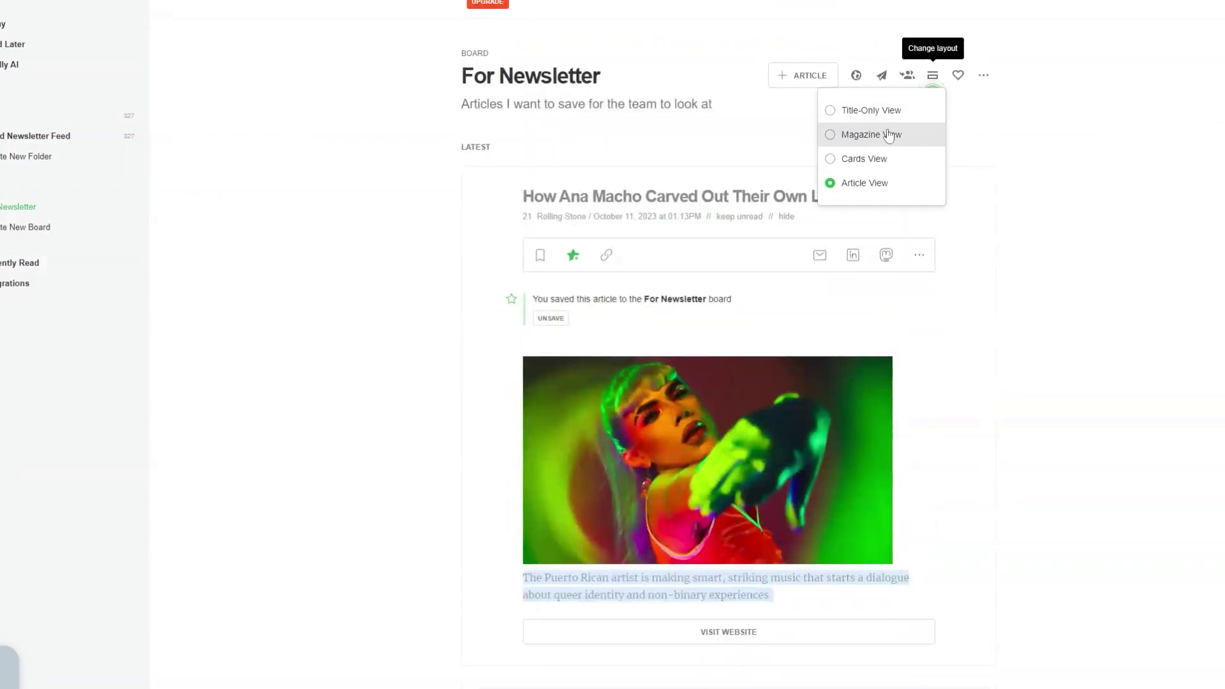
left_click(932, 133)
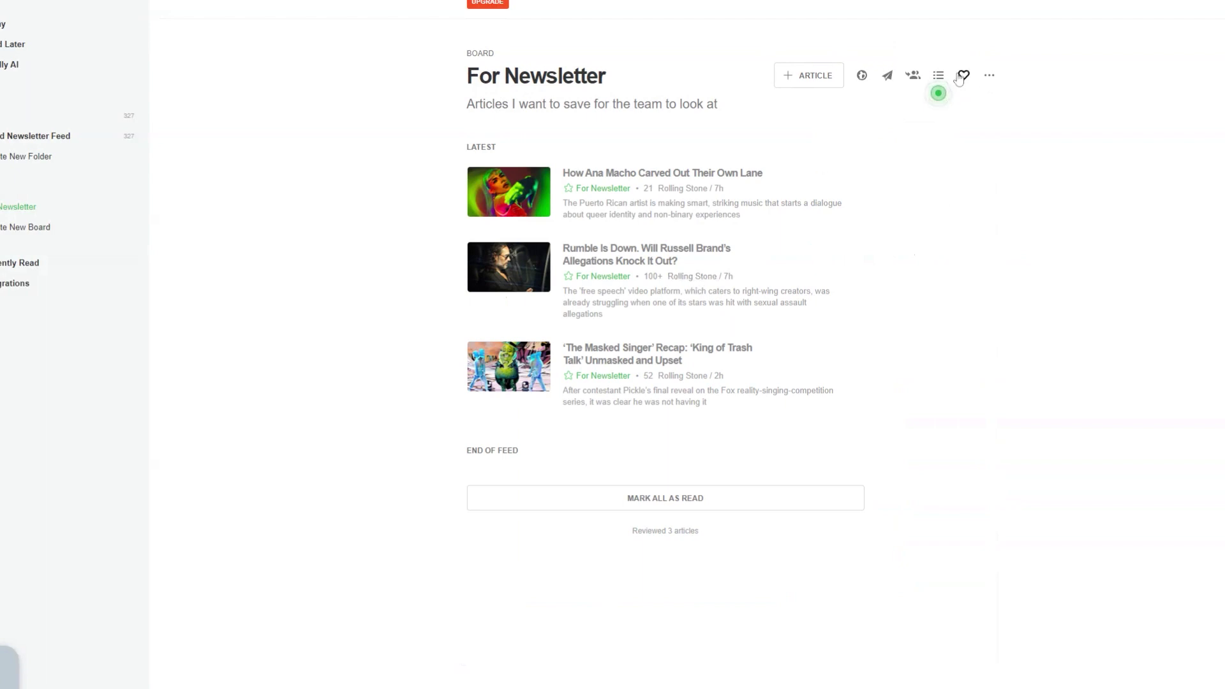
Examine the additional options available for the For Newsletter board and close them without choosing any
left_click(994, 76)
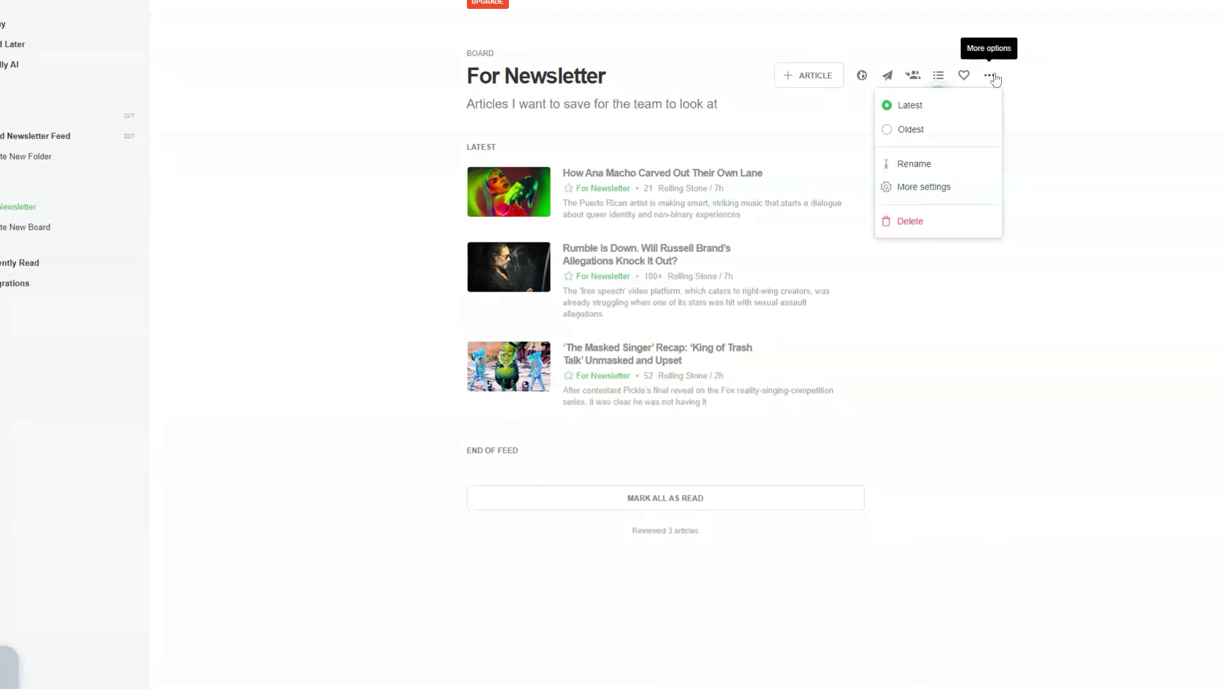
left_click(327, 246)
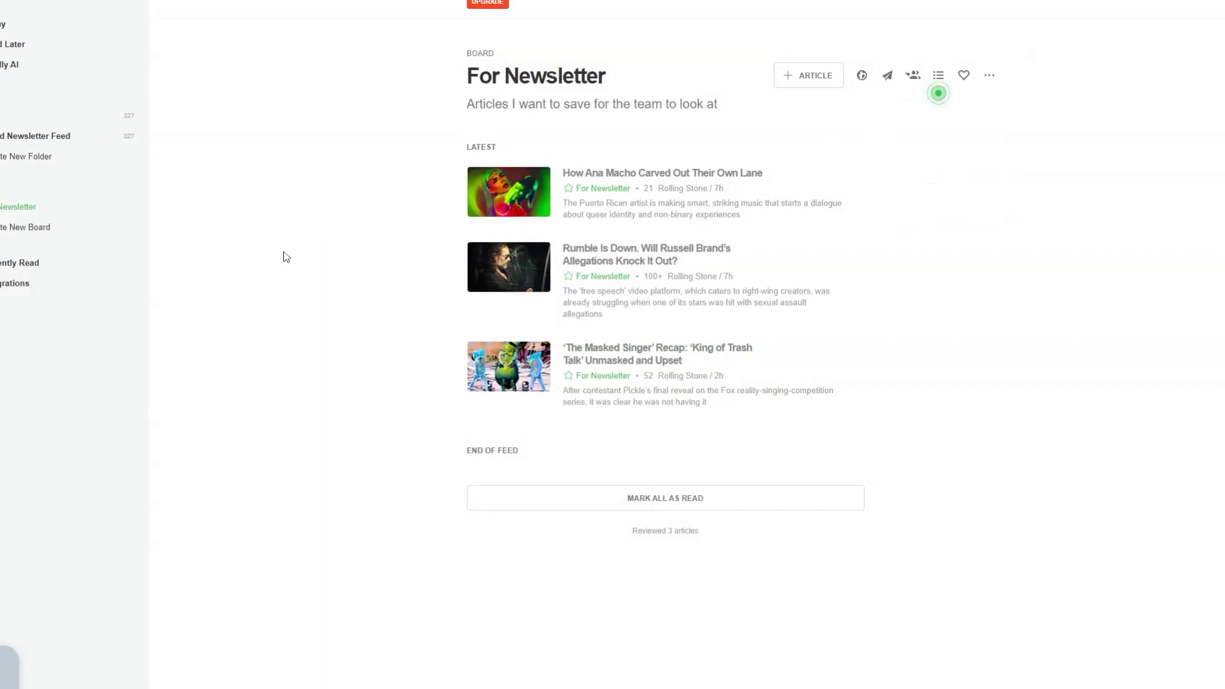